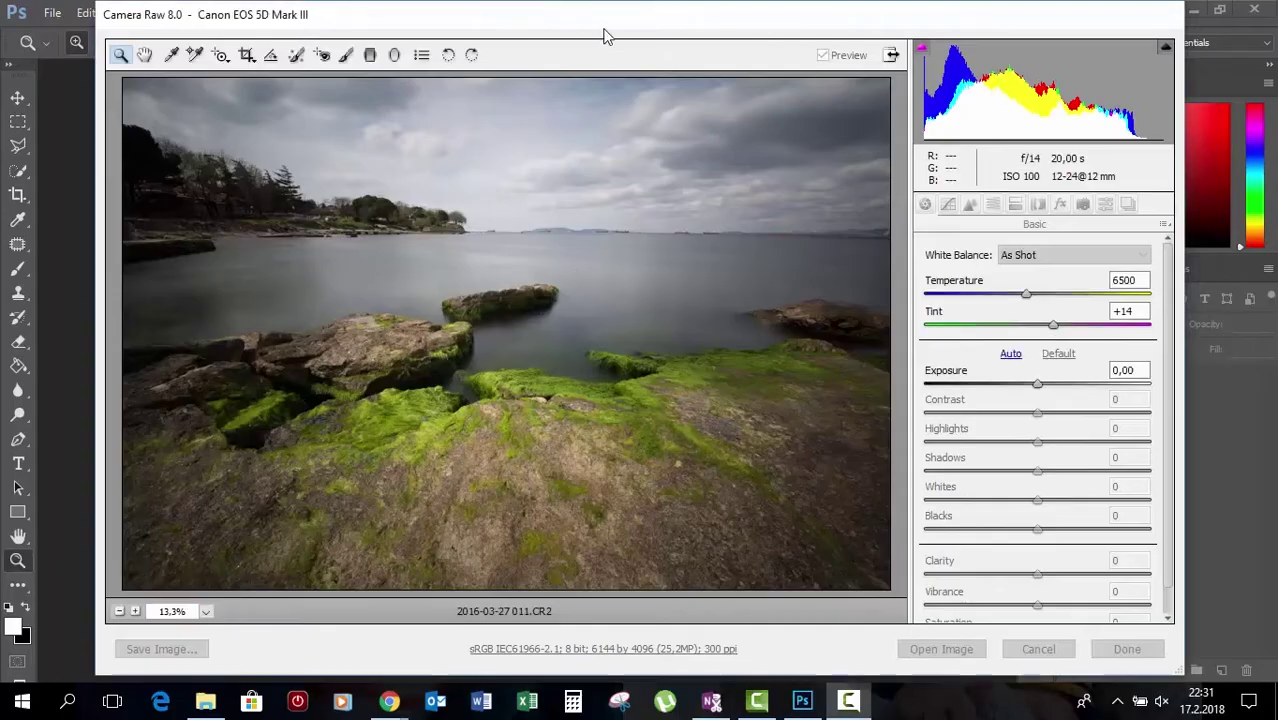
Enable lens profile corrections with the Default setup and open the seashore raw in Photoshop.
{"action": "left_click", "coordinate": [970, 204]}
{"action": "left_click", "coordinate": [925, 204]}
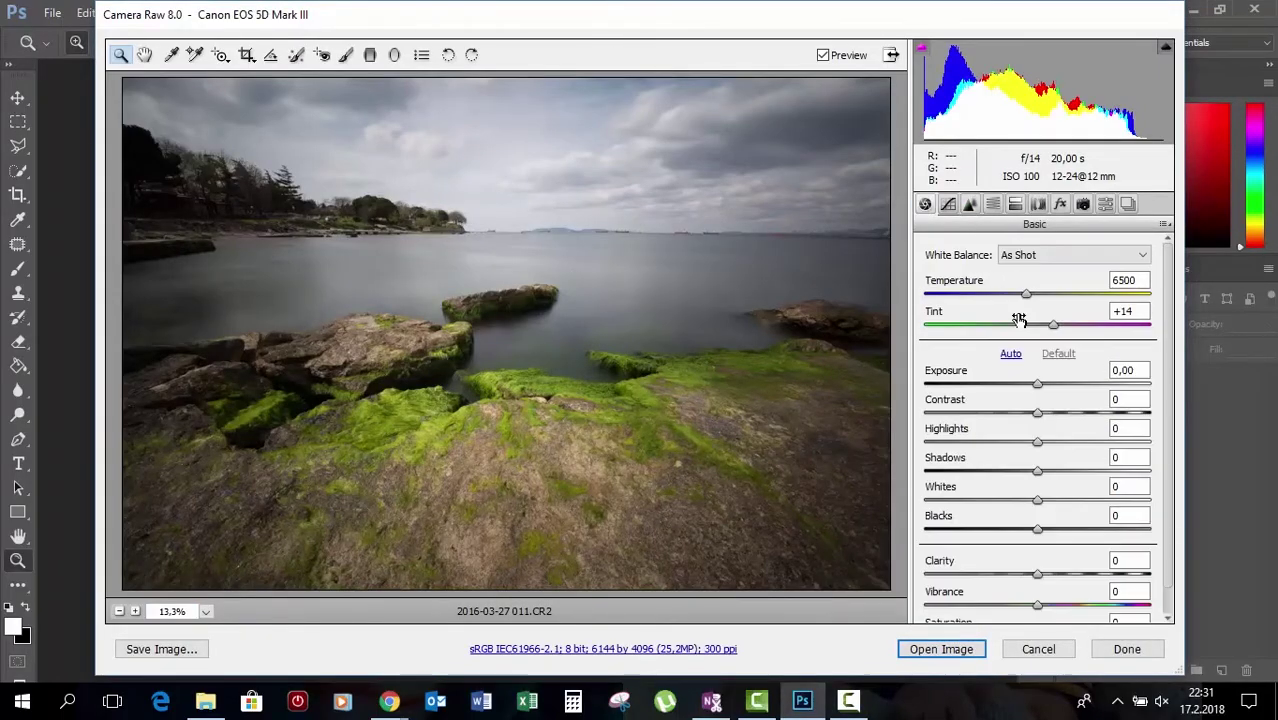
{"action": "left_click", "coordinate": [1015, 204]}
{"action": "left_click", "coordinate": [969, 274]}
{"action": "left_click", "coordinate": [1012, 316]}
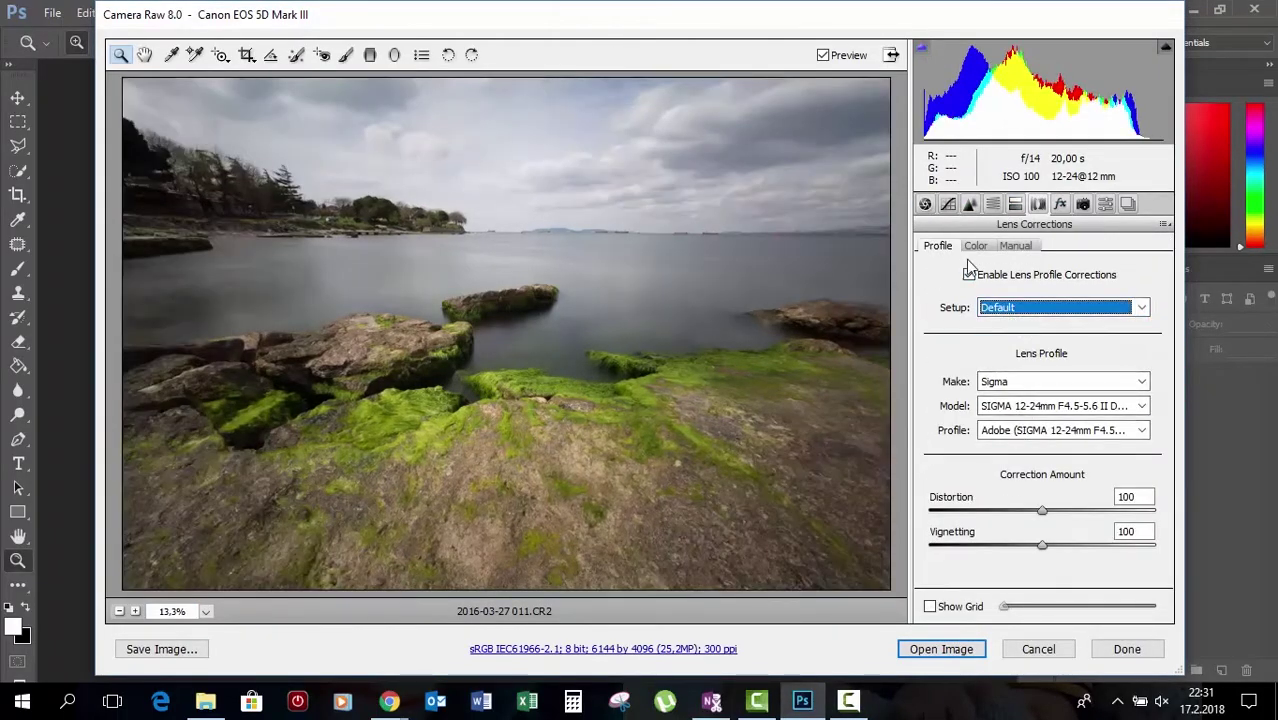
{"action": "left_click", "coordinate": [939, 650]}
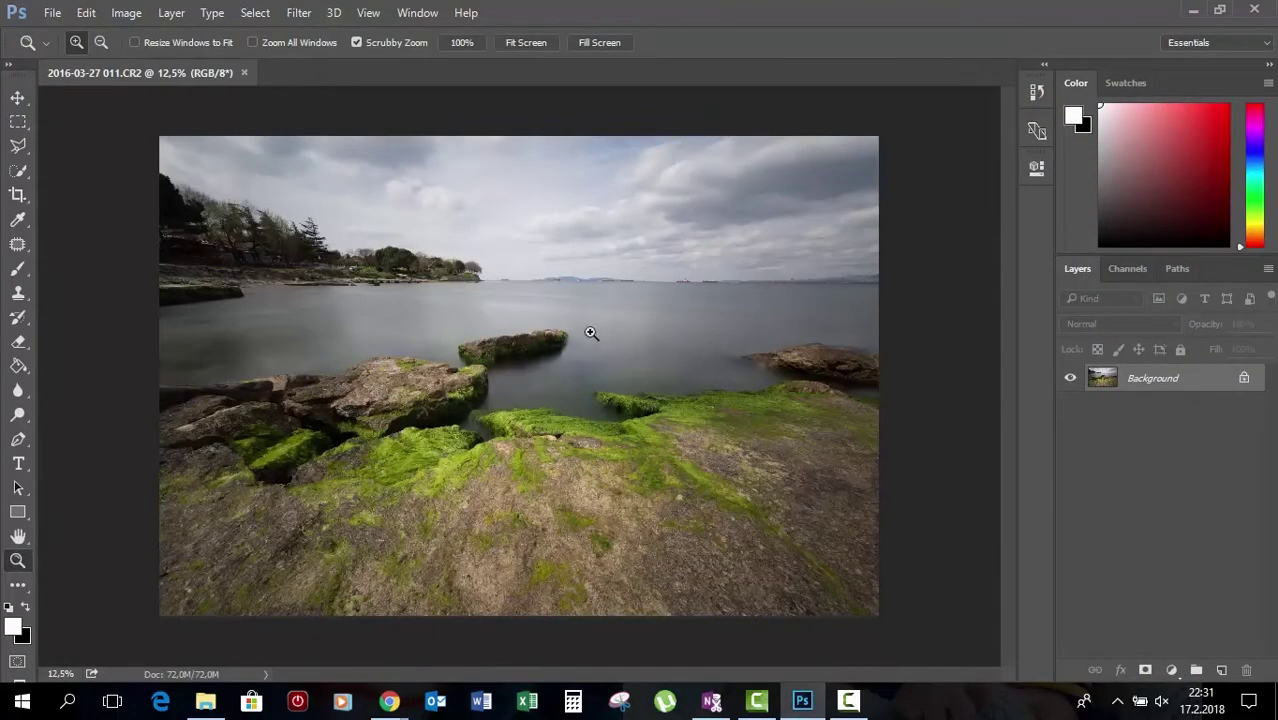
Rotate the crop about -1.3° to level the horizon and convert Background to Layer 0.
{"action": "key", "text": "c"}
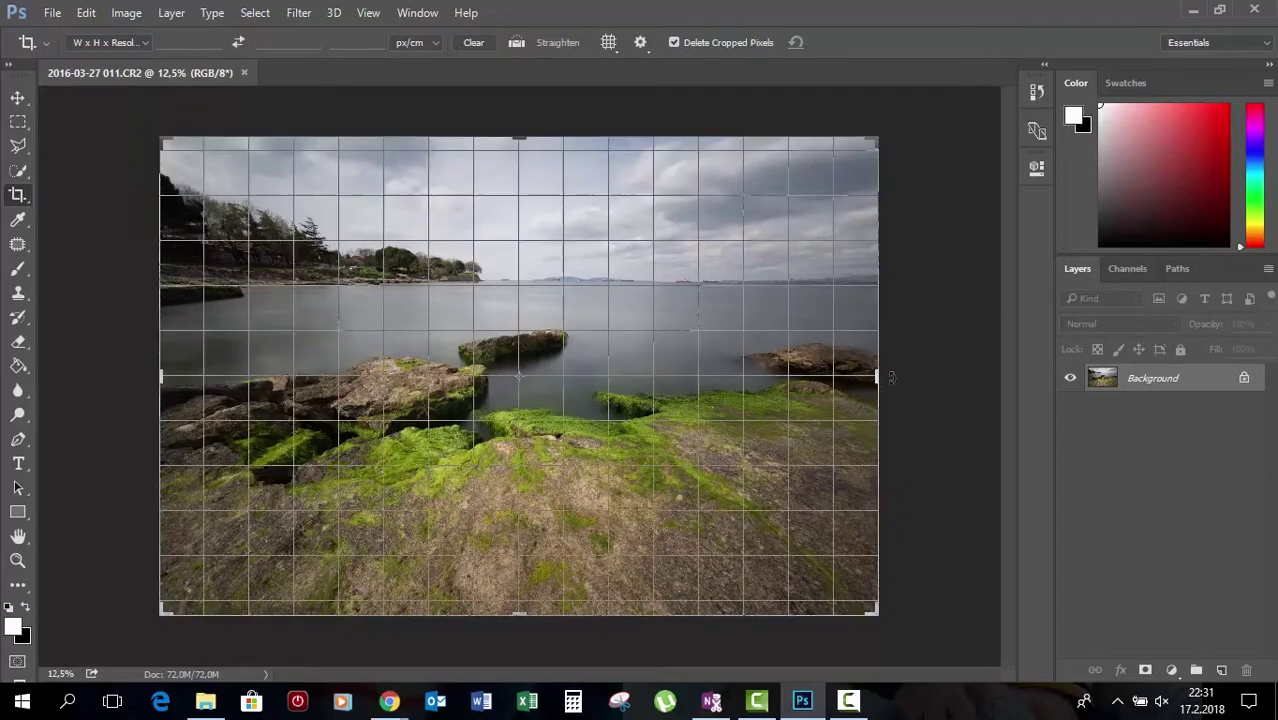
{"action": "left_click_drag", "start_coordinate": [891, 376], "coordinate": [886, 372]}
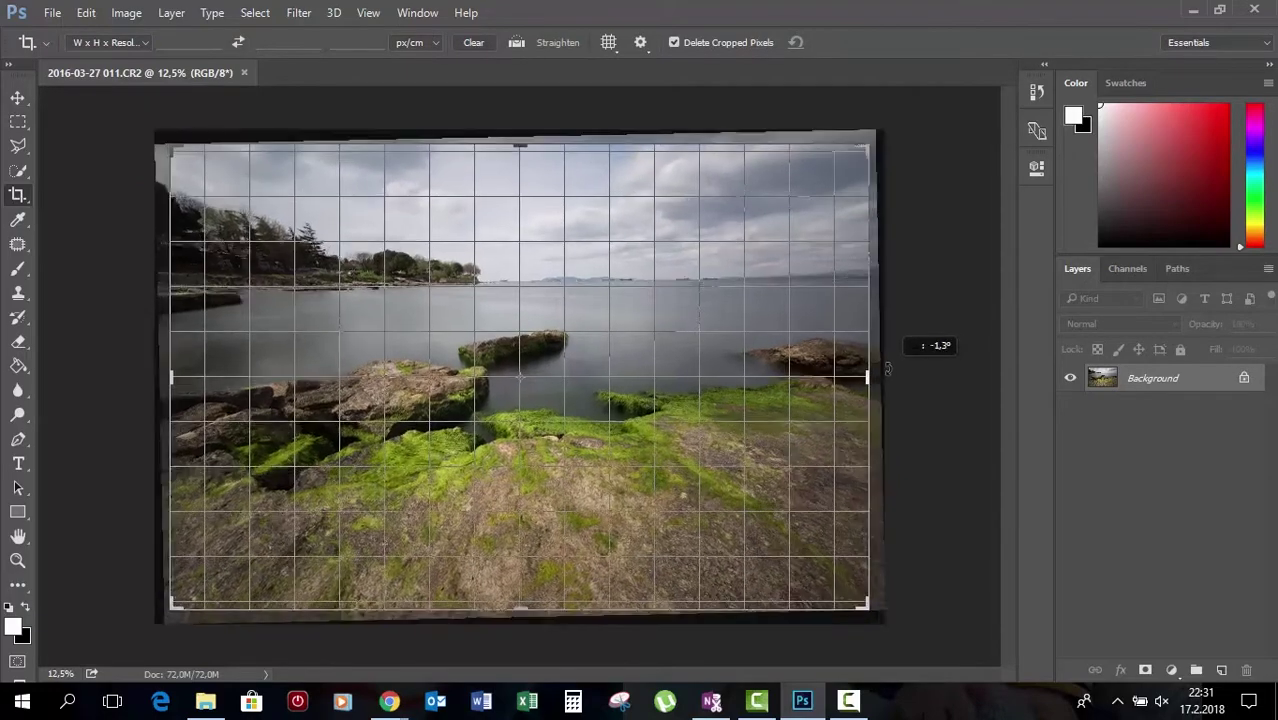
{"action": "key", "text": "Return"}
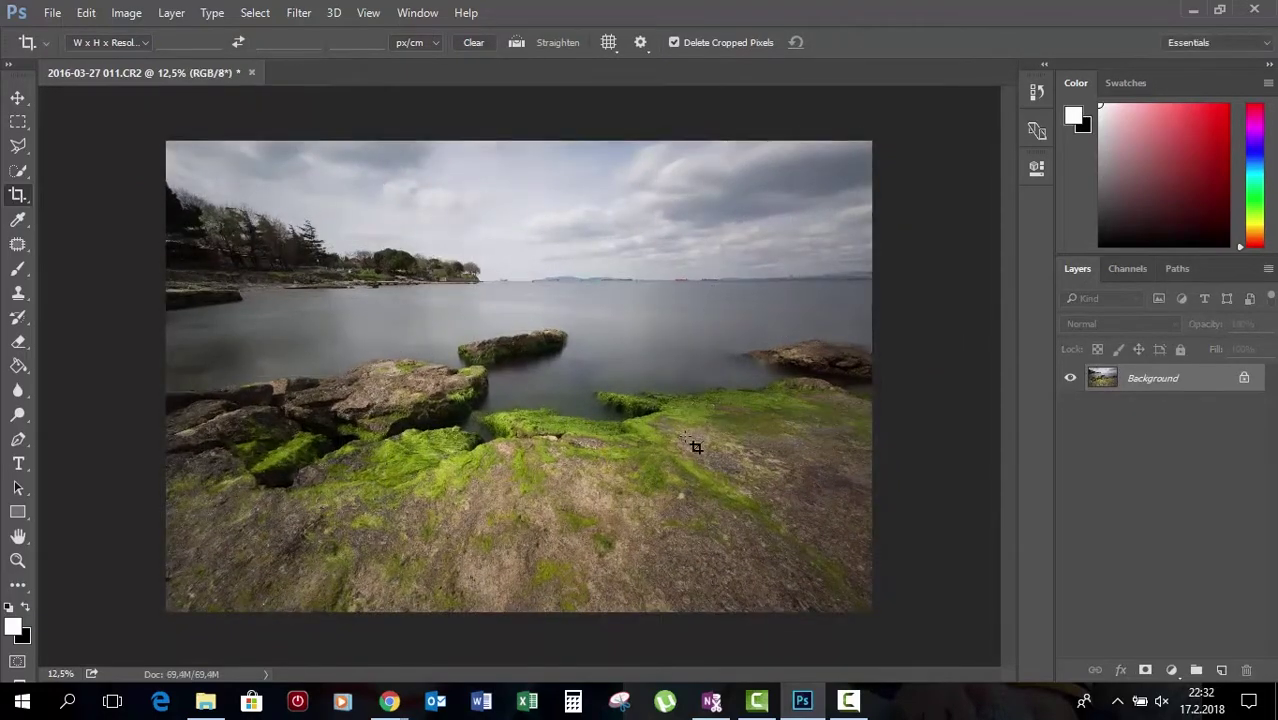
{"action": "left_click", "coordinate": [812, 230]}
Convert the photo to black and white through Image > Mode.
{"action": "left_click", "coordinate": [126, 12]}
{"action": "left_click", "coordinate": [613, 337]}
{"action": "left_click", "coordinate": [126, 12]}
{"action": "left_click", "coordinate": [589, 268]}
Add a Curves 1 adjustment layer with a gentle brightening curve.
{"action": "left_click", "coordinate": [1171, 670]}
{"action": "left_click", "coordinate": [1130, 368]}
{"action": "mouse_move", "coordinate": [893, 357]}
{"action": "left_mouse_down"}
{"action": "mouse_move", "coordinate": [893, 301]}
{"action": "mouse_move", "coordinate": [893, 345]}
{"action": "left_mouse_up"}
{"action": "left_click", "coordinate": [1037, 167]}
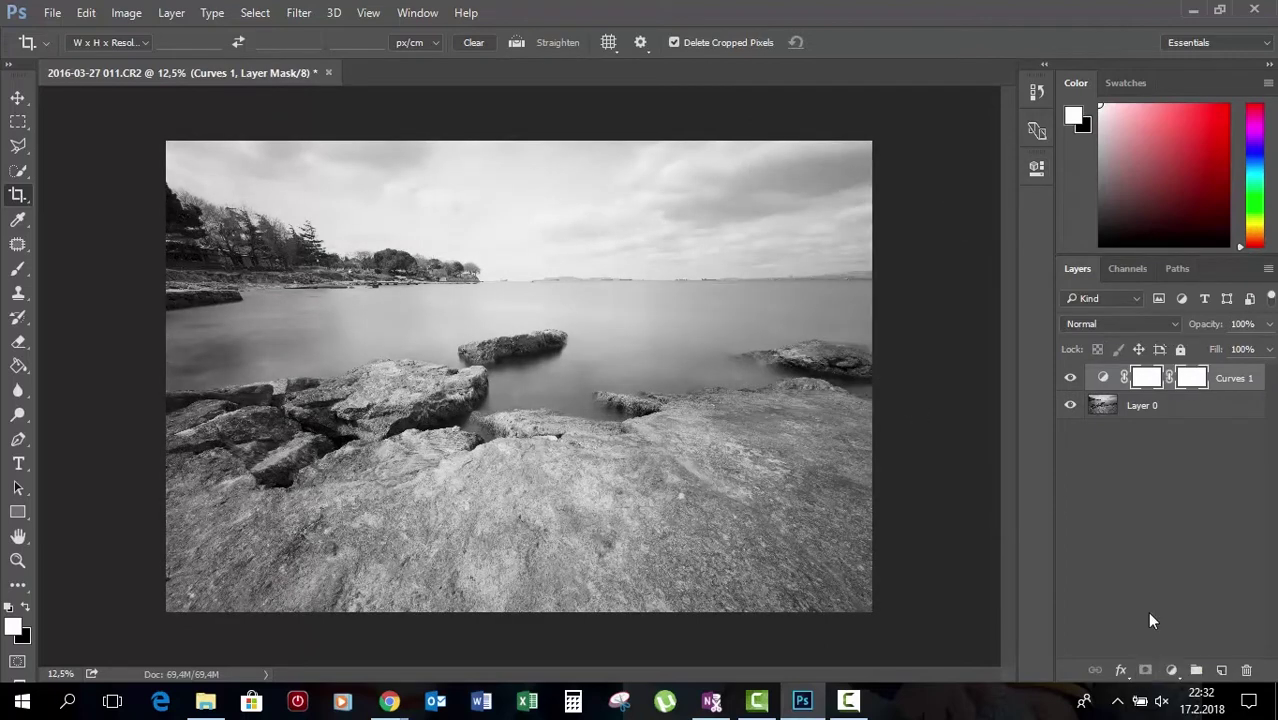
Fill the Curves 1 mask black, then paint white over parts of the foreground rocks.
{"action": "key", "text": "x"}
{"action": "key", "text": "g"}
{"action": "left_click", "coordinate": [450, 412]}
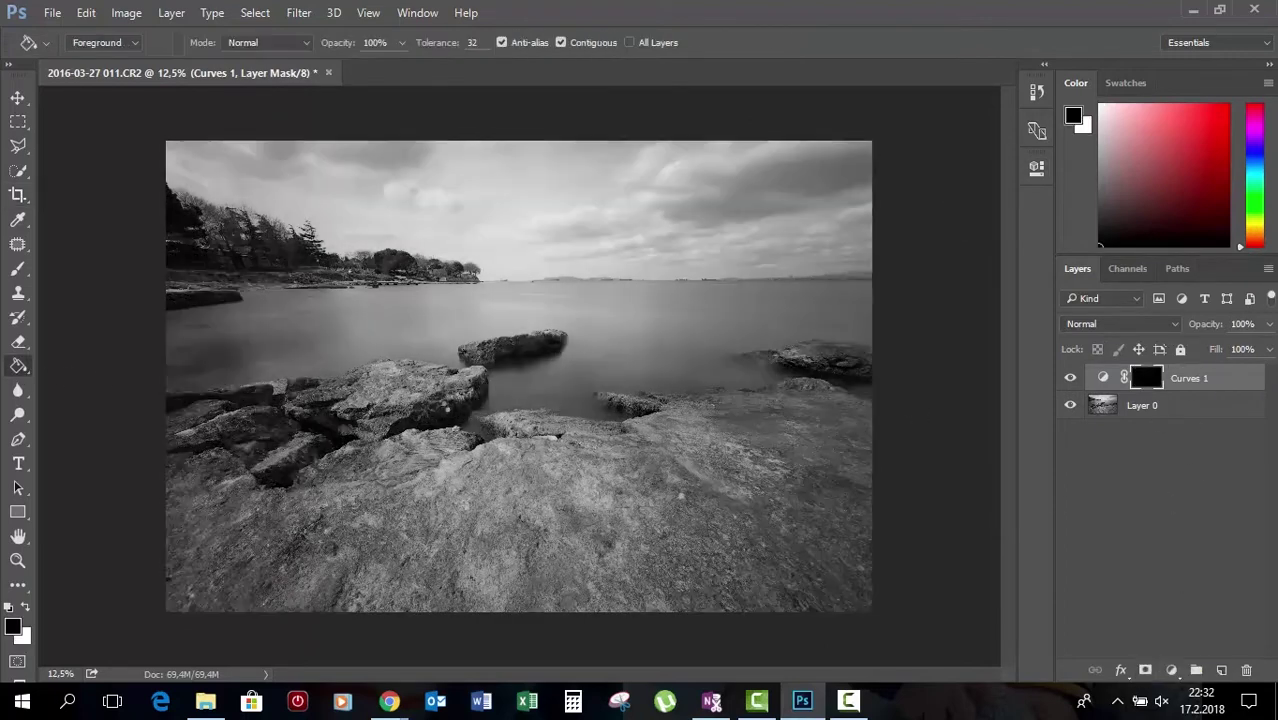
{"action": "left_click", "coordinate": [18, 268]}
{"action": "key", "text": "x"}
{"action": "right_click", "coordinate": [325, 360]}
{"action": "mouse_move", "coordinate": [450, 400]}
{"action": "left_mouse_down"}
{"action": "mouse_move", "coordinate": [300, 378]}
{"action": "mouse_move", "coordinate": [728, 345]}
{"action": "mouse_move", "coordinate": [200, 357]}
{"action": "mouse_move", "coordinate": [685, 356]}
{"action": "mouse_move", "coordinate": [758, 384]}
{"action": "left_mouse_up"}
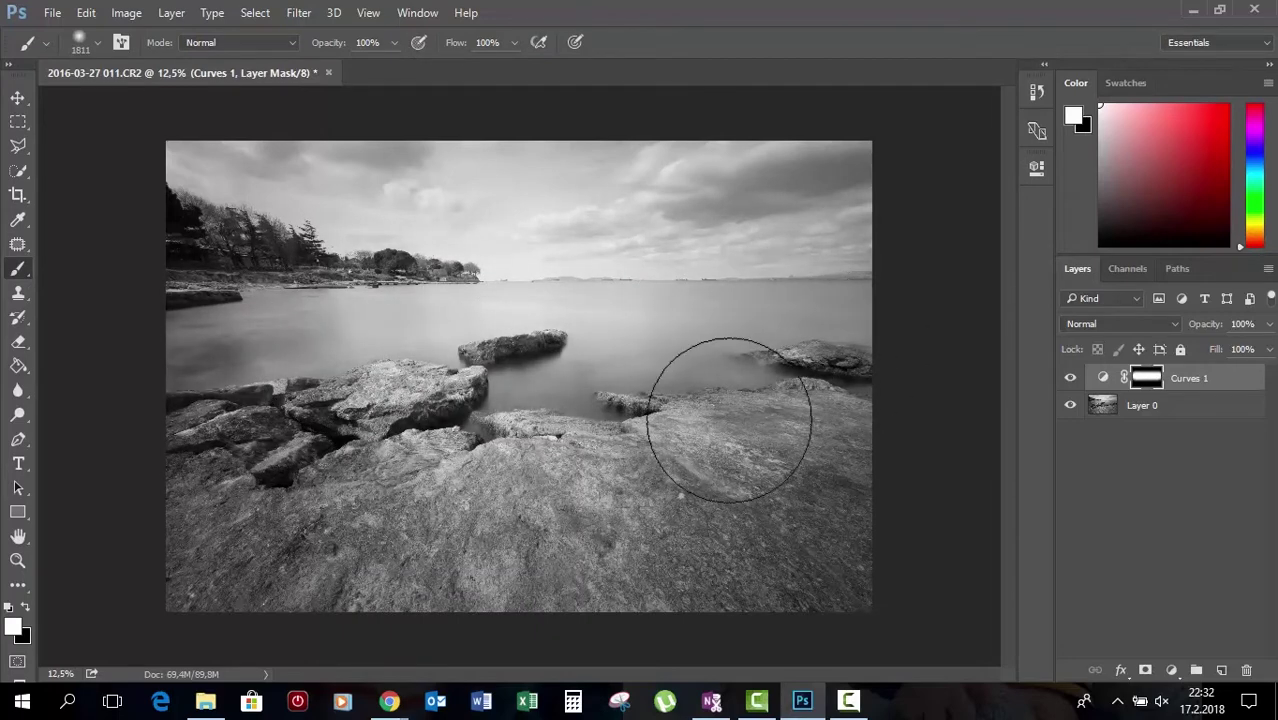
{"action": "left_click", "coordinate": [1171, 670]}
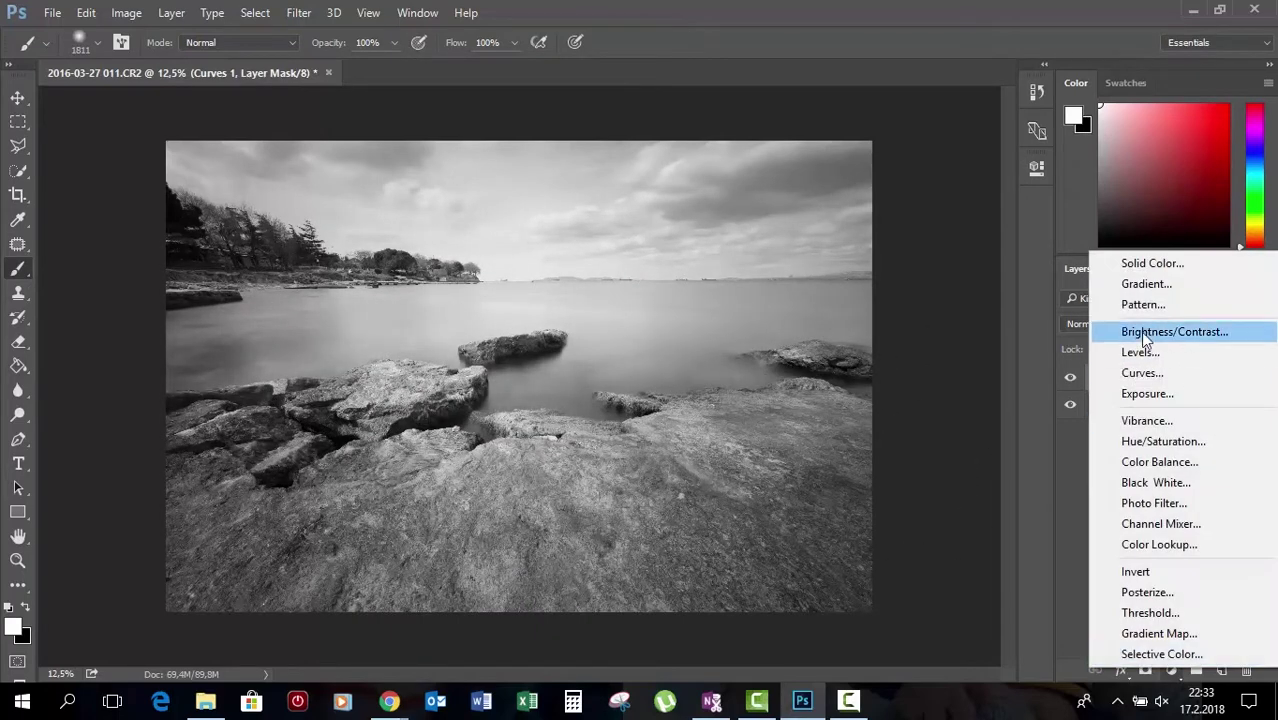
Add a Levels layer with inputs 12 and 245, and duplicate Layer 0.
{"action": "left_click", "coordinate": [1145, 350]}
{"action": "mouse_move", "coordinate": [788, 354]}
{"action": "left_mouse_down"}
{"action": "mouse_move", "coordinate": [829, 355]}
{"action": "mouse_move", "coordinate": [797, 362]}
{"action": "left_mouse_up"}
{"action": "mouse_move", "coordinate": [991, 353]}
{"action": "left_mouse_down"}
{"action": "mouse_move", "coordinate": [965, 353]}
{"action": "mouse_move", "coordinate": [991, 353]}
{"action": "left_mouse_up"}
{"action": "left_click", "coordinate": [1190, 432]}
{"action": "right_click", "coordinate": [1190, 432]}
{"action": "left_click", "coordinate": [1230, 490]}
{"action": "key", "text": "Return"}
Apply Shadows/Highlights to Layer 0 copy: shadows 0, highlights 12%, tone 24%.
{"action": "left_click", "coordinate": [126, 12]}
{"action": "left_click", "coordinate": [456, 442]}
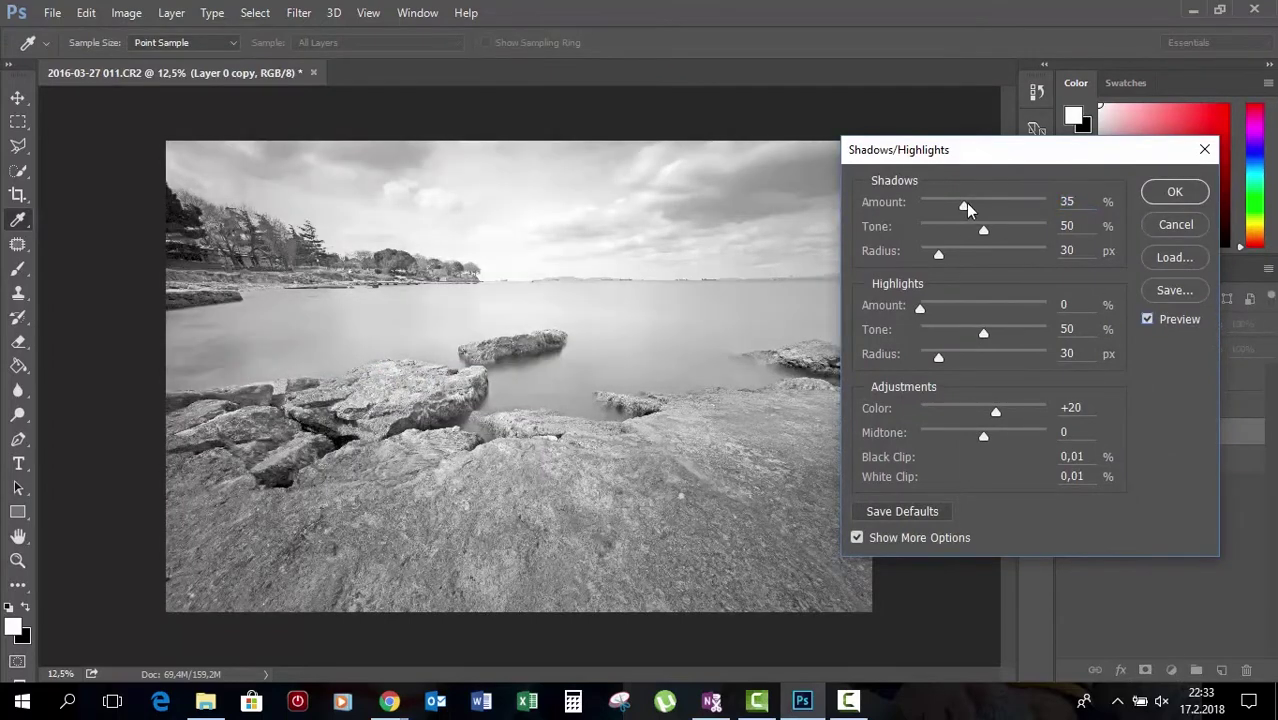
{"action": "left_click_drag", "start_coordinate": [963, 205], "coordinate": [920, 205]}
{"action": "mouse_move", "coordinate": [920, 308]}
{"action": "left_mouse_down"}
{"action": "mouse_move", "coordinate": [978, 318]}
{"action": "mouse_move", "coordinate": [920, 318]}
{"action": "mouse_move", "coordinate": [948, 341]}
{"action": "left_mouse_up"}
{"action": "left_click", "coordinate": [1147, 319]}
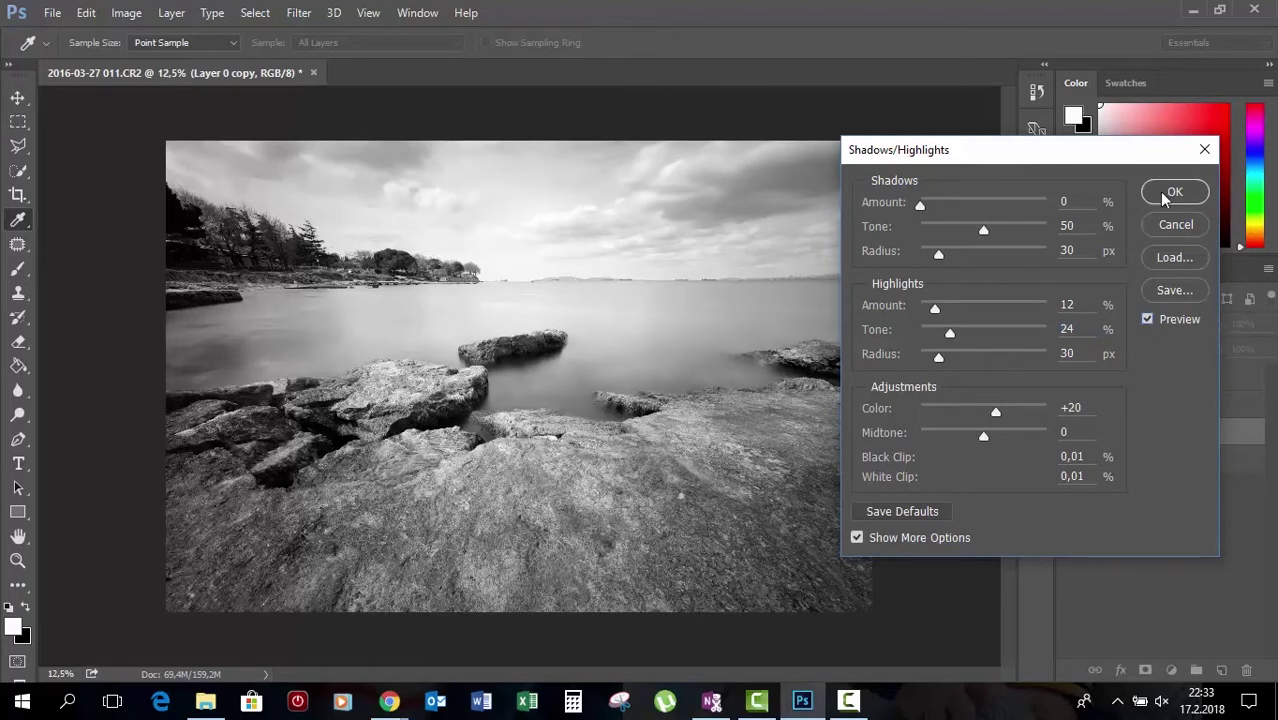
{"action": "left_click", "coordinate": [1175, 191]}
{"action": "key", "text": "b"}
{"action": "left_click", "coordinate": [1172, 670]}
{"action": "left_click", "coordinate": [1130, 373]}
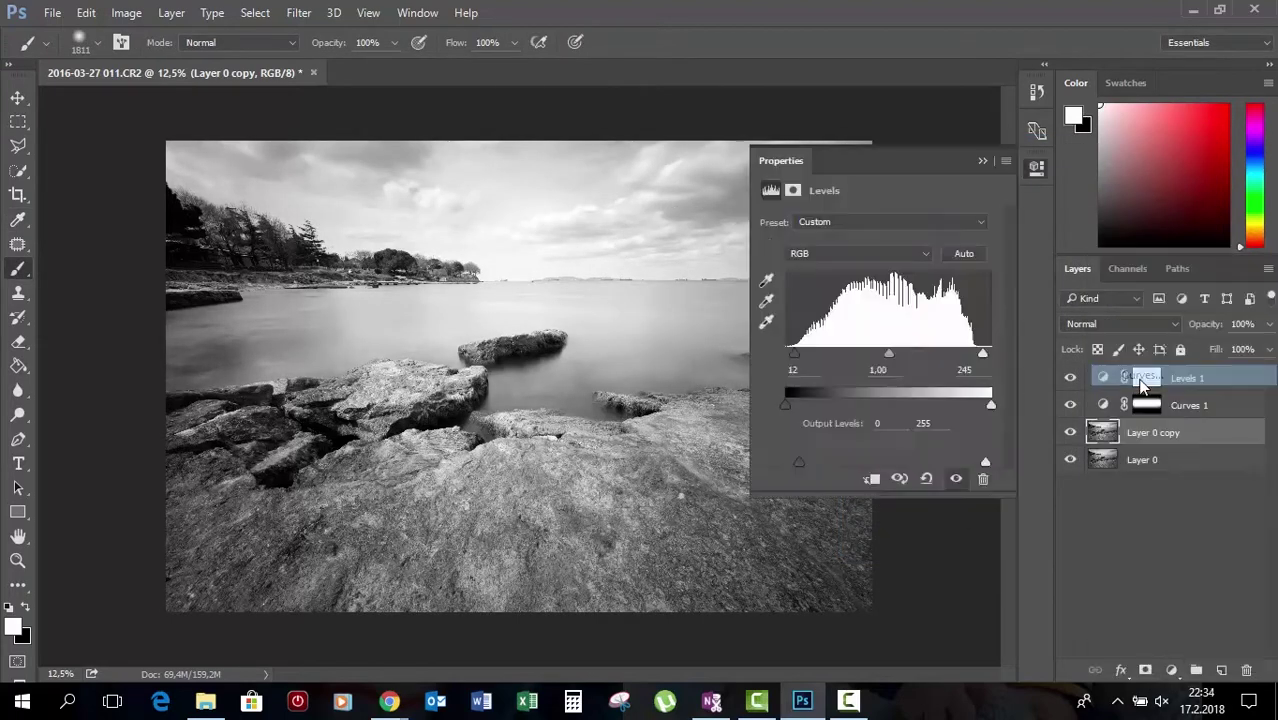
Add a darkening Curves 2 layer, invert its mask, and paint it onto the edges.
{"action": "left_click_drag", "start_coordinate": [892, 356], "coordinate": [897, 368]}
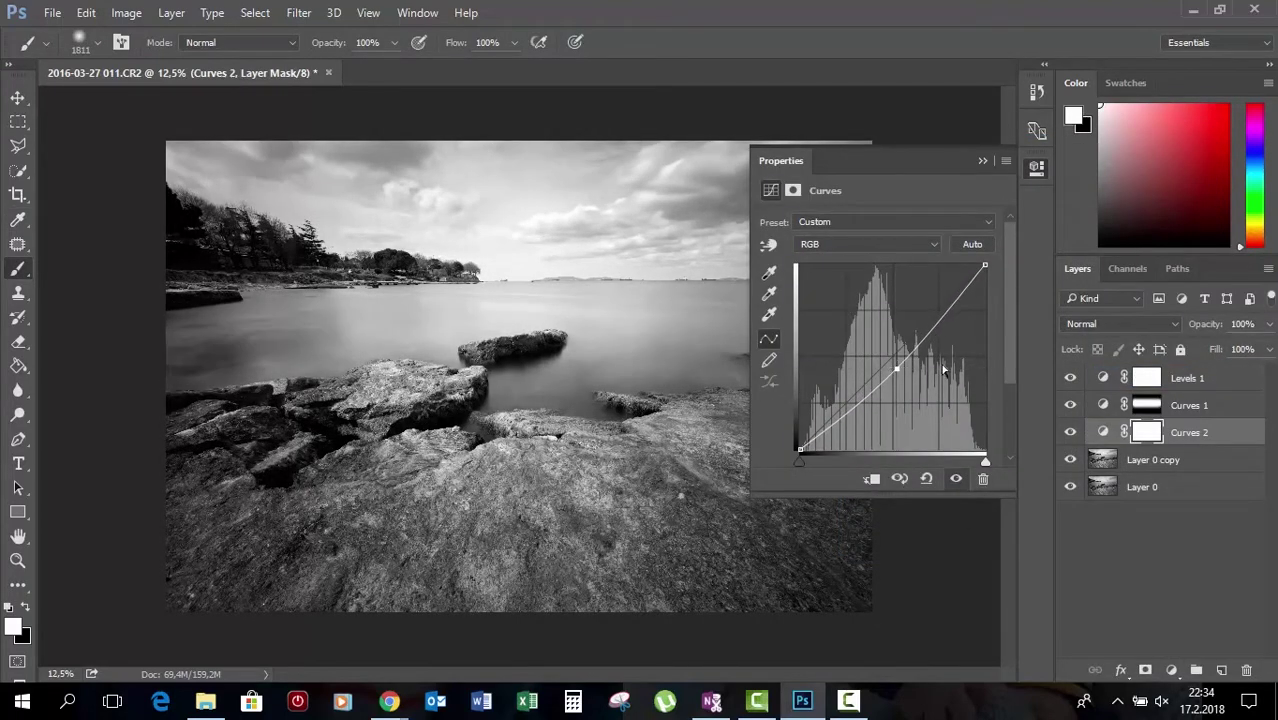
{"action": "key", "text": "ctrl+i"}
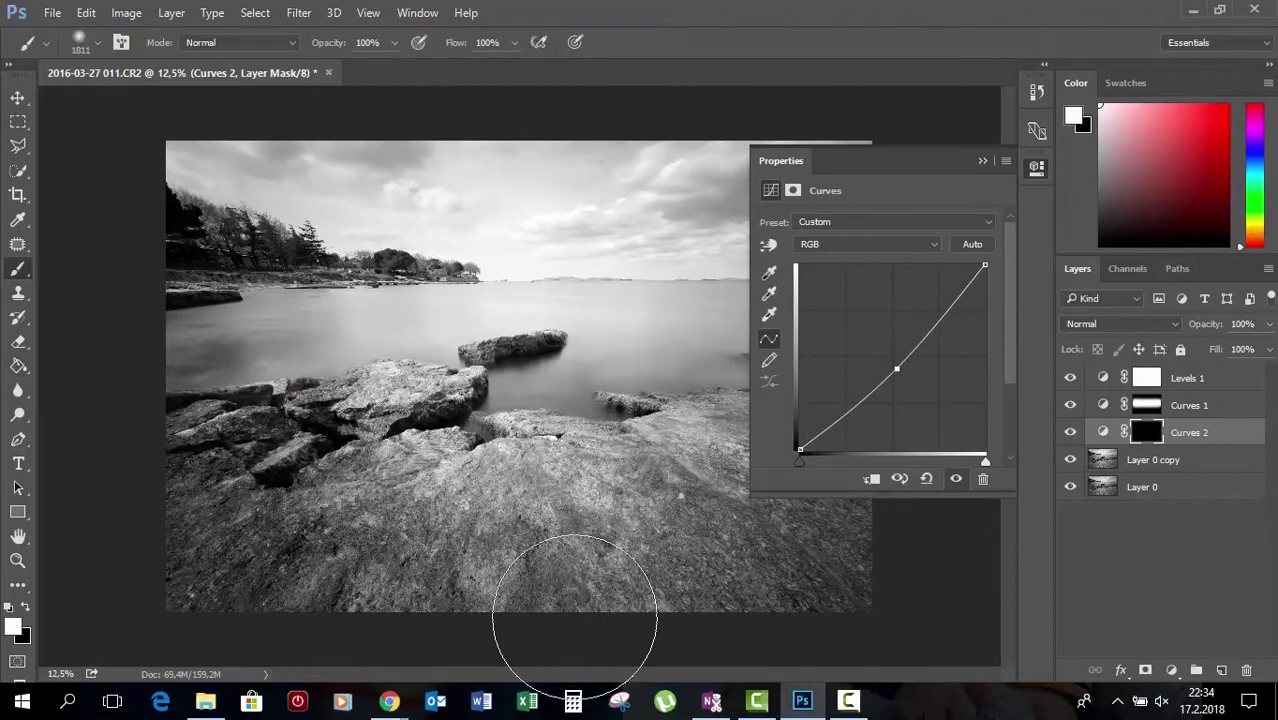
{"action": "left_click", "coordinate": [982, 160]}
{"action": "left_click_drag", "start_coordinate": [489, 122], "coordinate": [921, 363]}
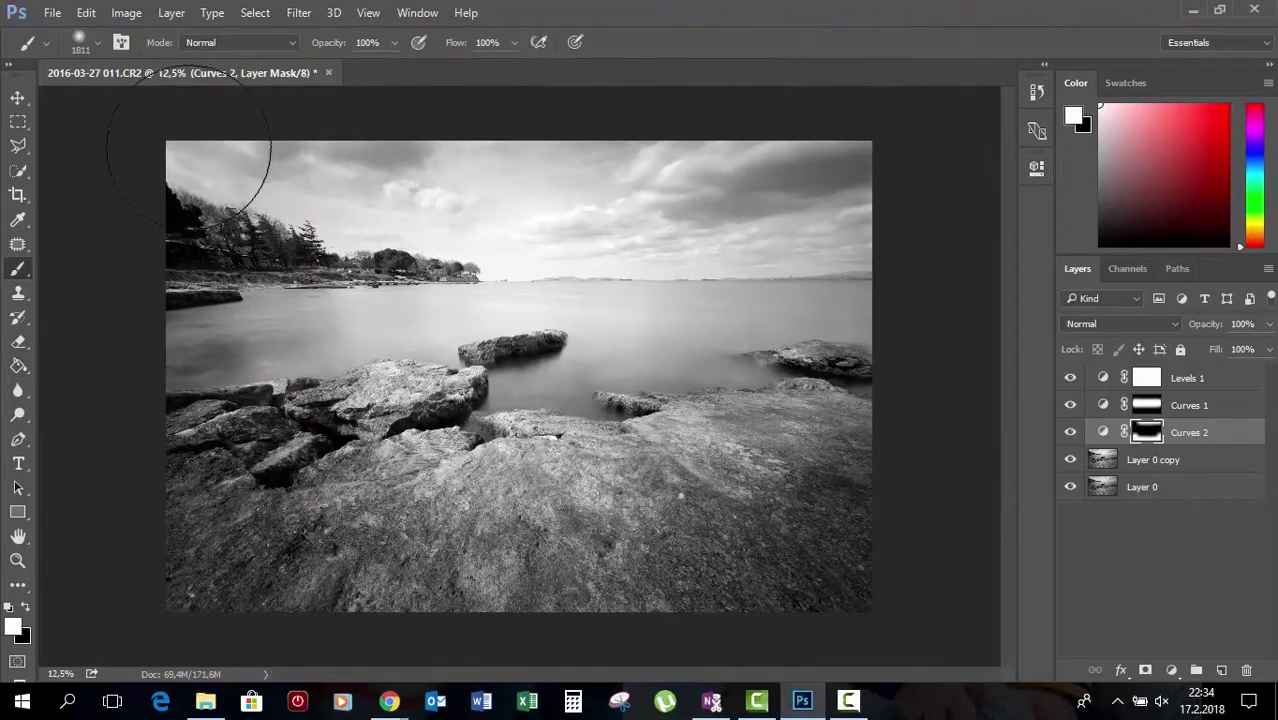
Add a Curves 3 layer, hide its effect, and set up a white brush.
{"action": "left_click", "coordinate": [1171, 670]}
{"action": "left_click", "coordinate": [1141, 400]}
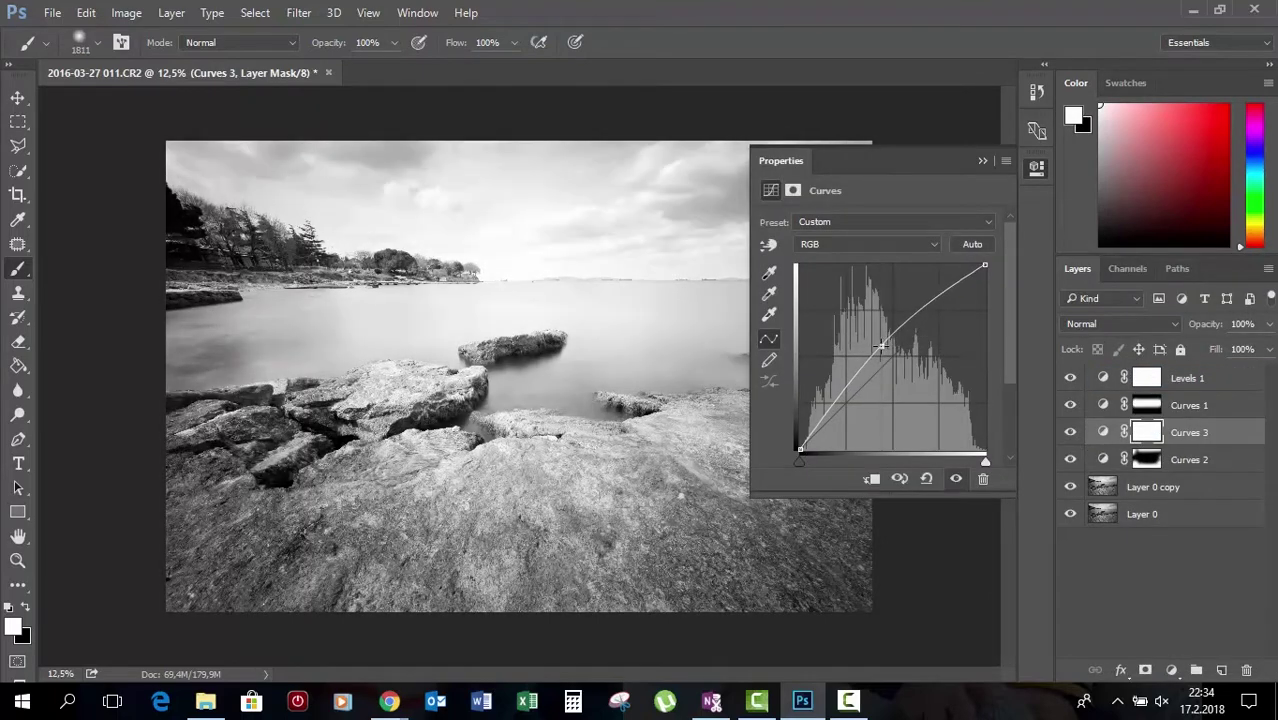
{"action": "key", "text": "g"}
{"action": "key", "text": "x"}
{"action": "left_click", "coordinate": [765, 550]}
{"action": "key", "text": "b"}
{"action": "key", "text": "x"}
{"action": "right_click", "coordinate": [416, 323]}
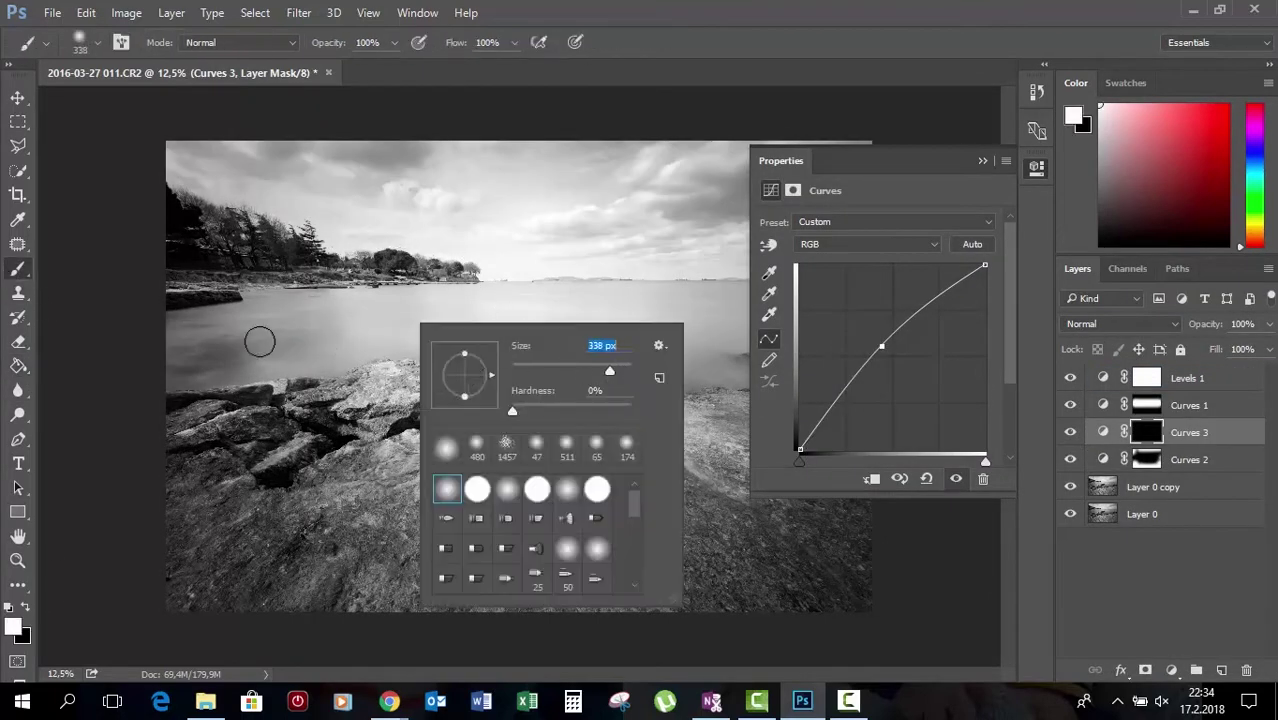
Paint Curves 3 brightening over the central rocks and set its opacity to 61%.
{"action": "left_click_drag", "start_coordinate": [357, 333], "coordinate": [700, 380]}
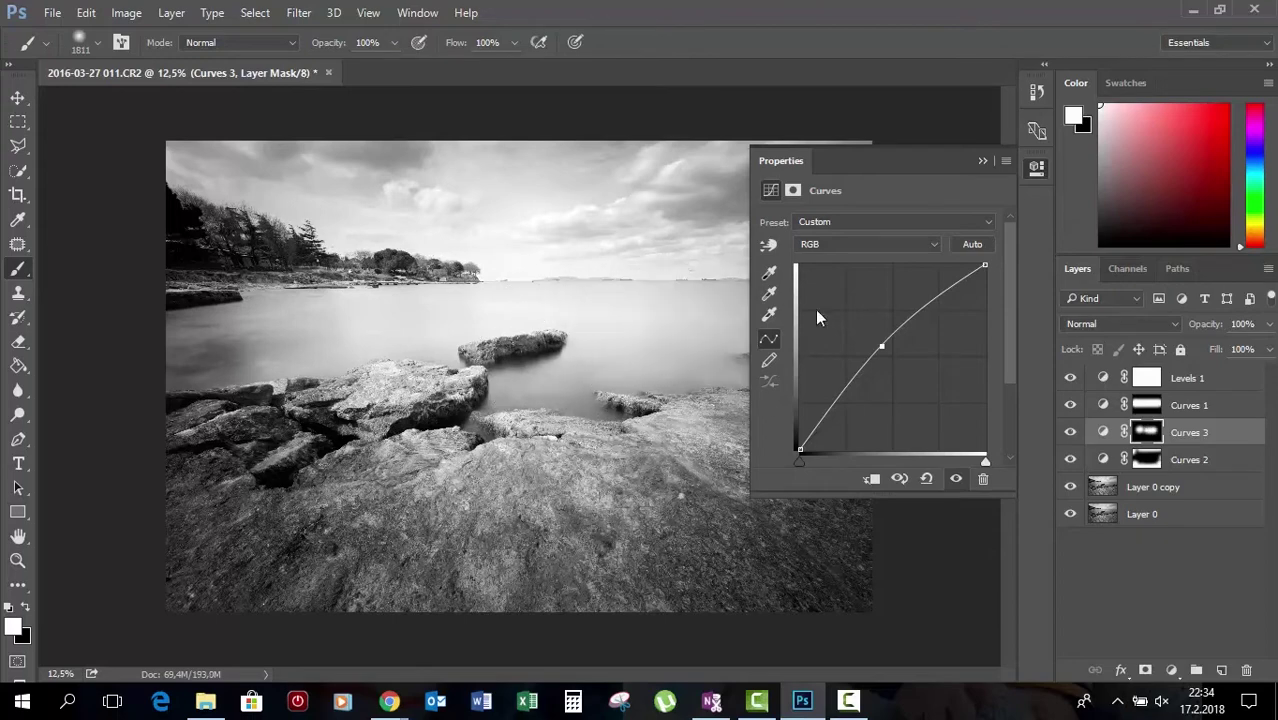
{"action": "left_click_drag", "start_coordinate": [700, 330], "coordinate": [622, 391]}
{"action": "left_click_drag", "start_coordinate": [480, 400], "coordinate": [640, 392]}
{"action": "left_click_drag", "start_coordinate": [1263, 352], "coordinate": [1230, 346]}
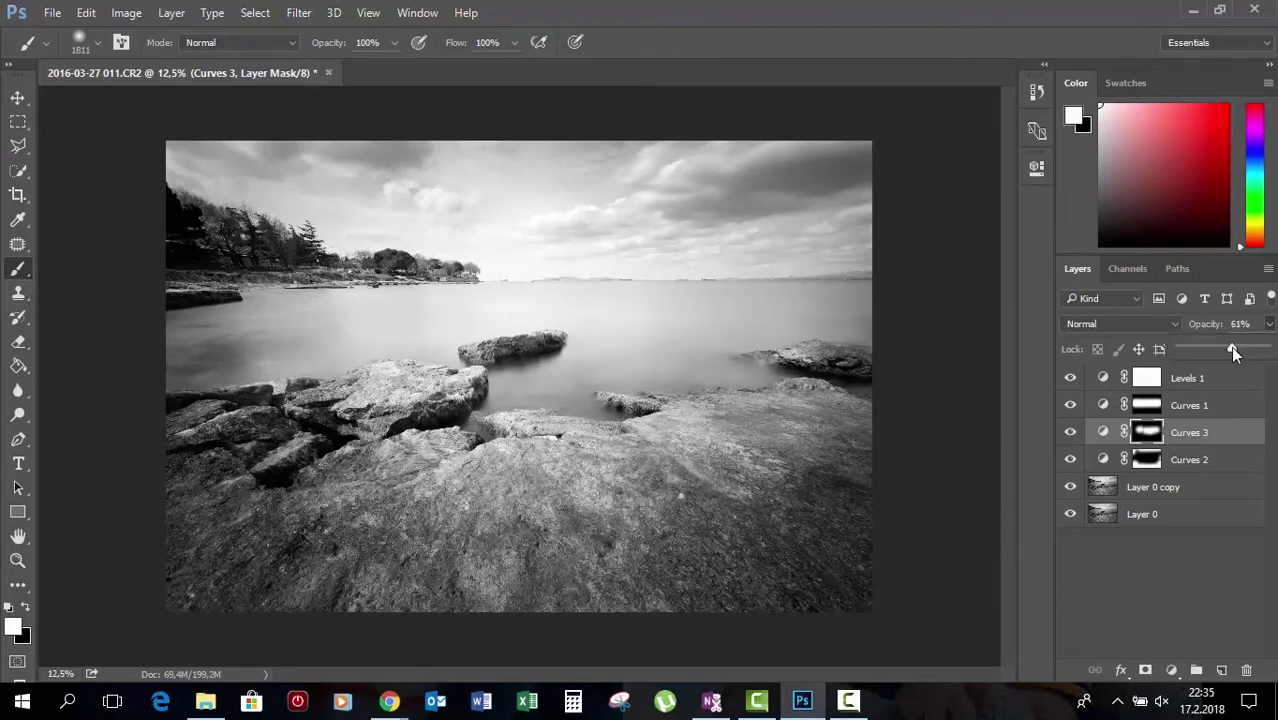
{"action": "scroll", "coordinate": [480, 418], "scroll_direction": "down", "scroll_amount": 2}
{"action": "key", "text": "z"}
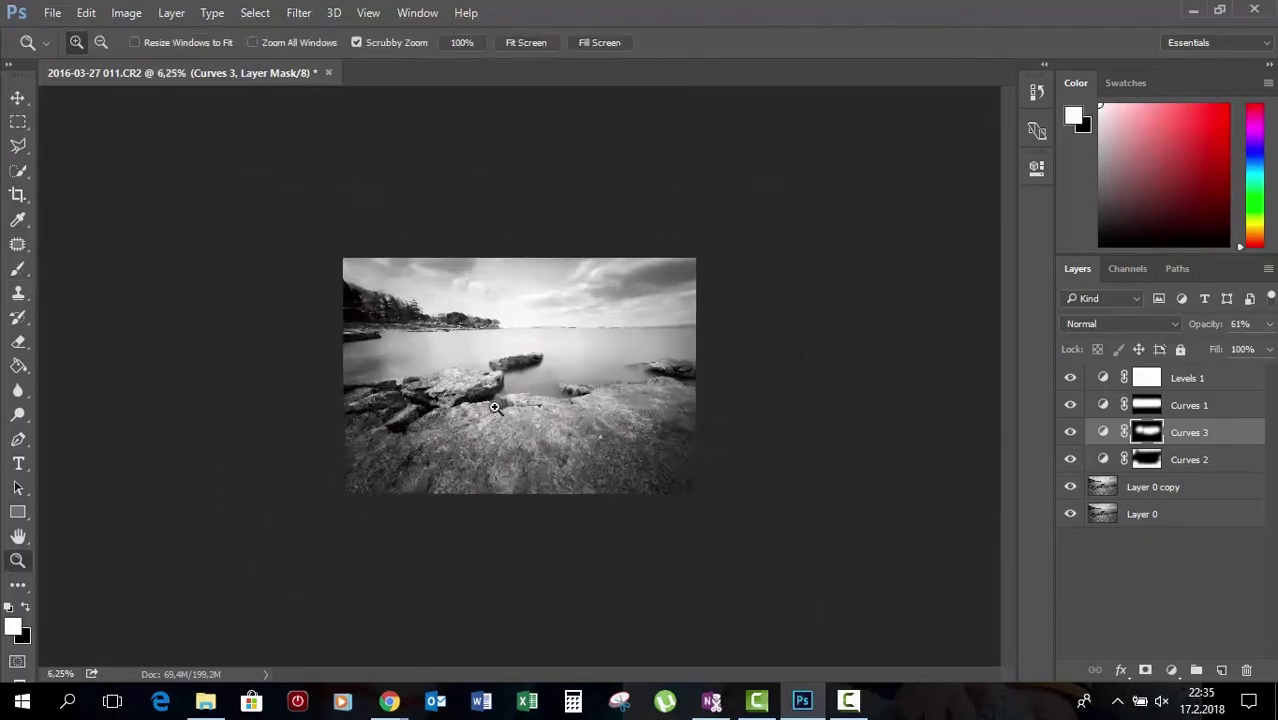
{"action": "left_click", "coordinate": [446, 397]}
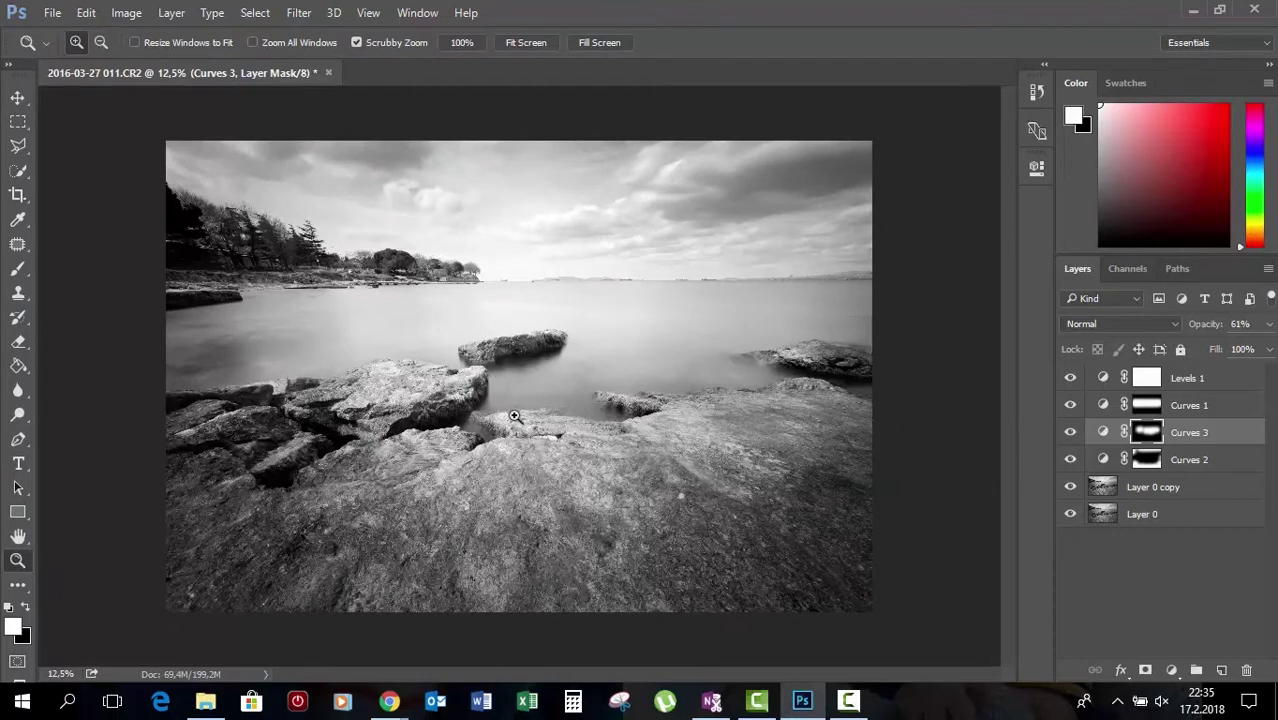
{"action": "scroll", "coordinate": [511, 397], "scroll_direction": "up", "scroll_amount": 5}
{"action": "scroll", "coordinate": [536, 288], "scroll_direction": "down", "scroll_amount": 4}
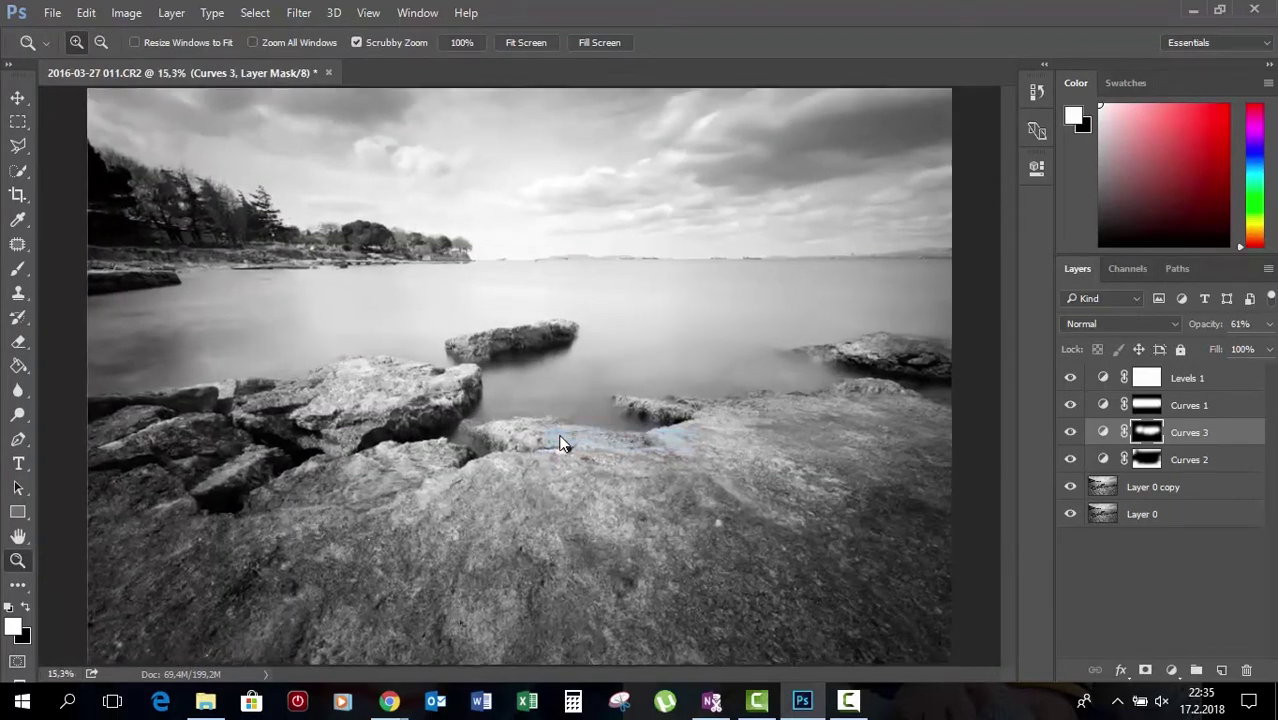
{"action": "scroll", "coordinate": [590, 470], "scroll_direction": "up", "scroll_amount": 5}
{"action": "right_click", "coordinate": [590, 470]}
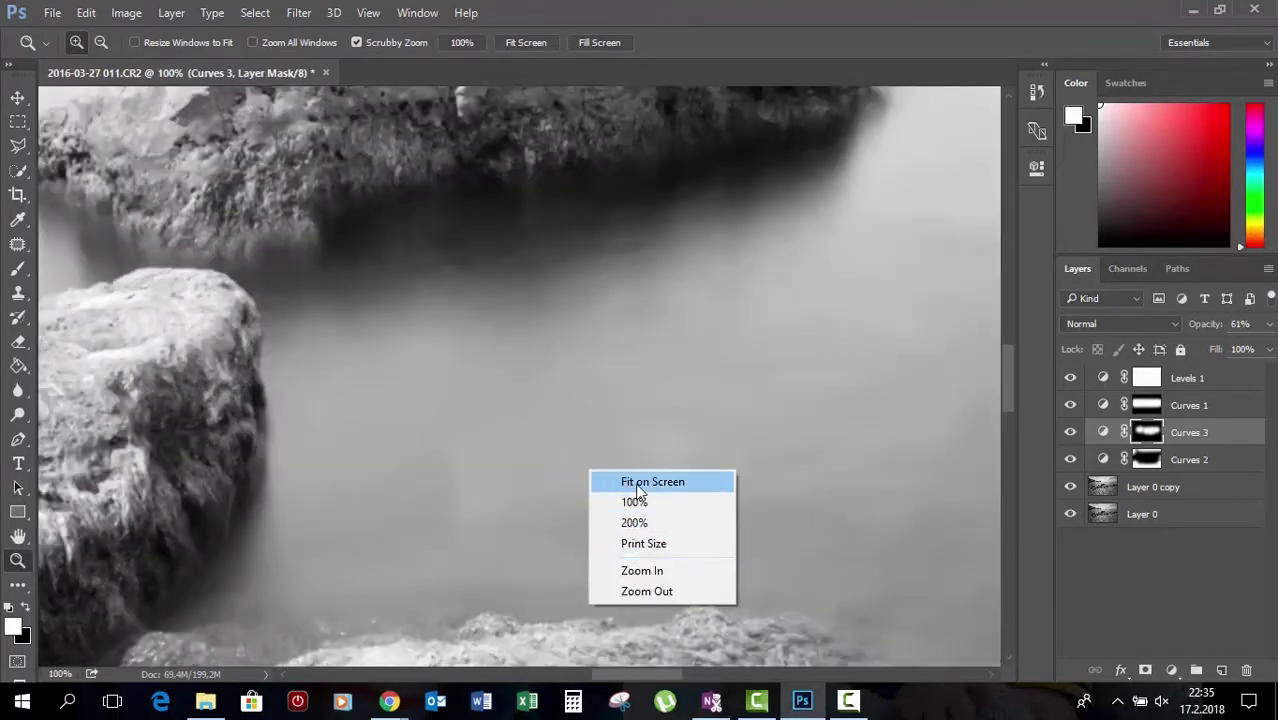
{"action": "left_click", "coordinate": [650, 482]}
{"action": "left_click_drag", "start_coordinate": [546, 335], "coordinate": [770, 437]}
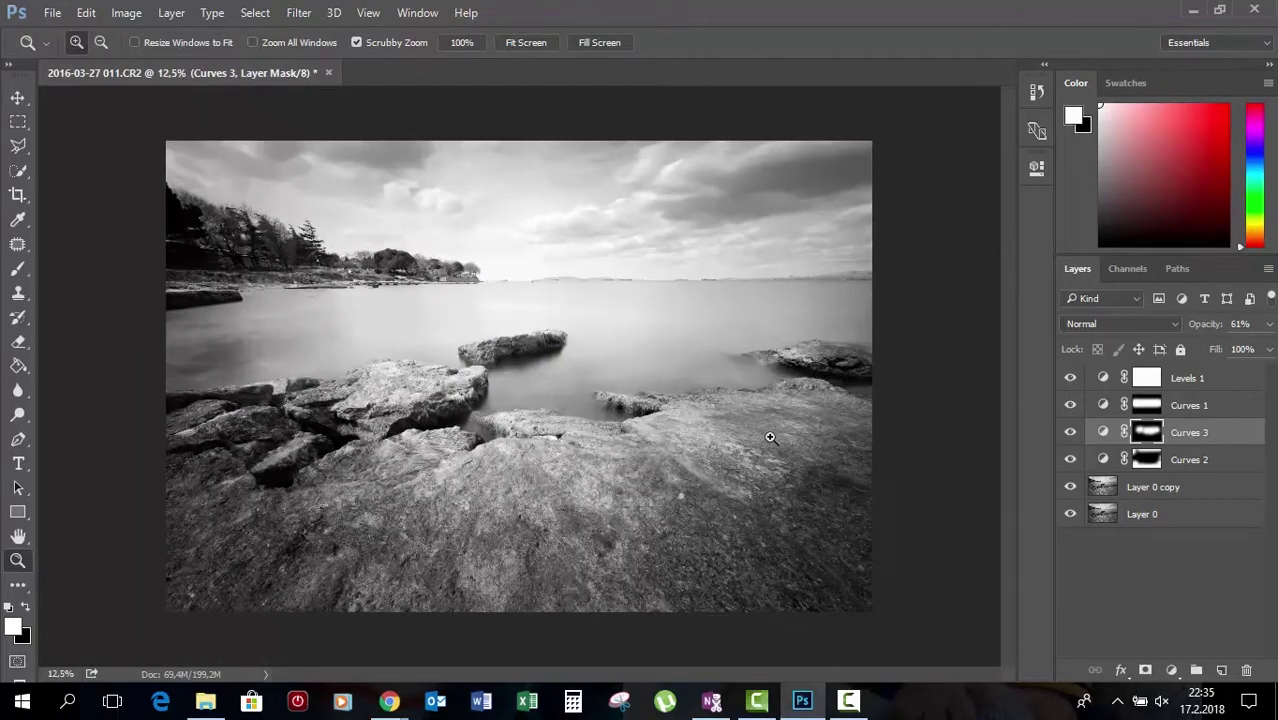
{"action": "left_click", "coordinate": [1187, 378]}
{"action": "left_click", "coordinate": [1171, 670]}
{"action": "left_click", "coordinate": [1141, 434]}
Colorize the Hue/Saturation layer at hue 189 and saturation 3.
{"action": "left_click", "coordinate": [846, 377]}
{"action": "left_click_drag", "start_coordinate": [767, 290], "coordinate": [883, 296]}
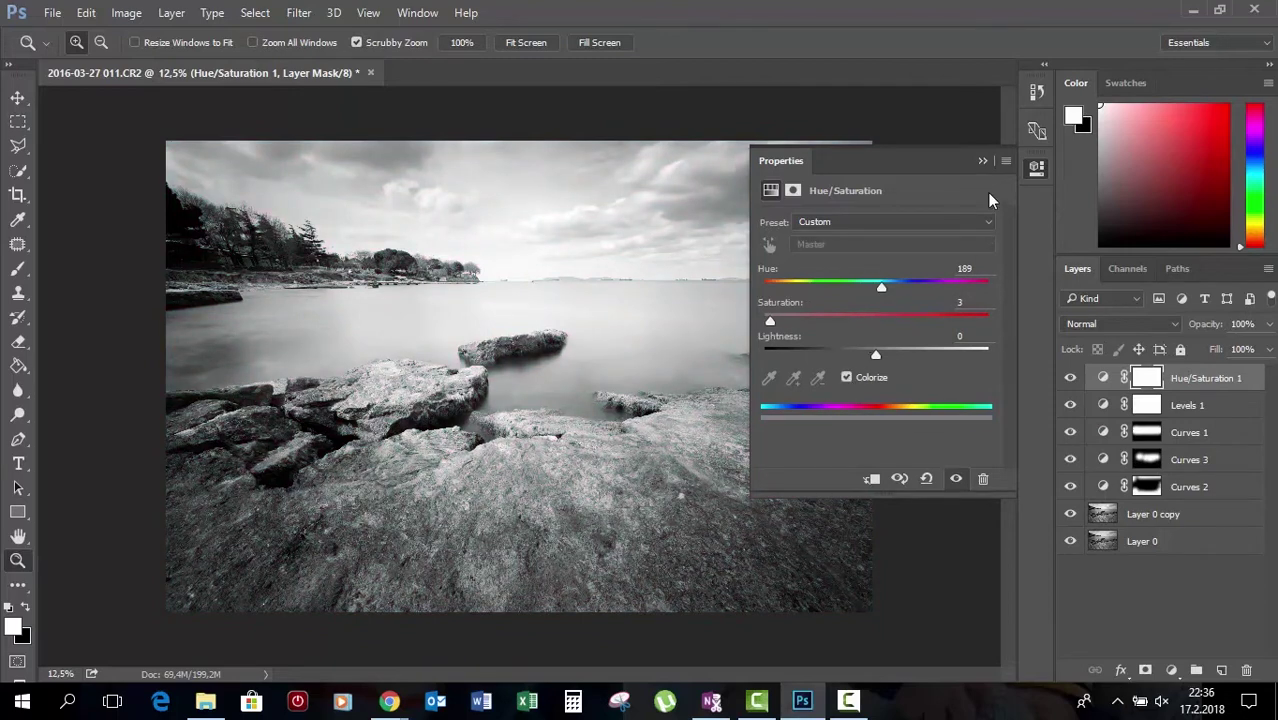
{"action": "left_click", "coordinate": [1012, 415]}
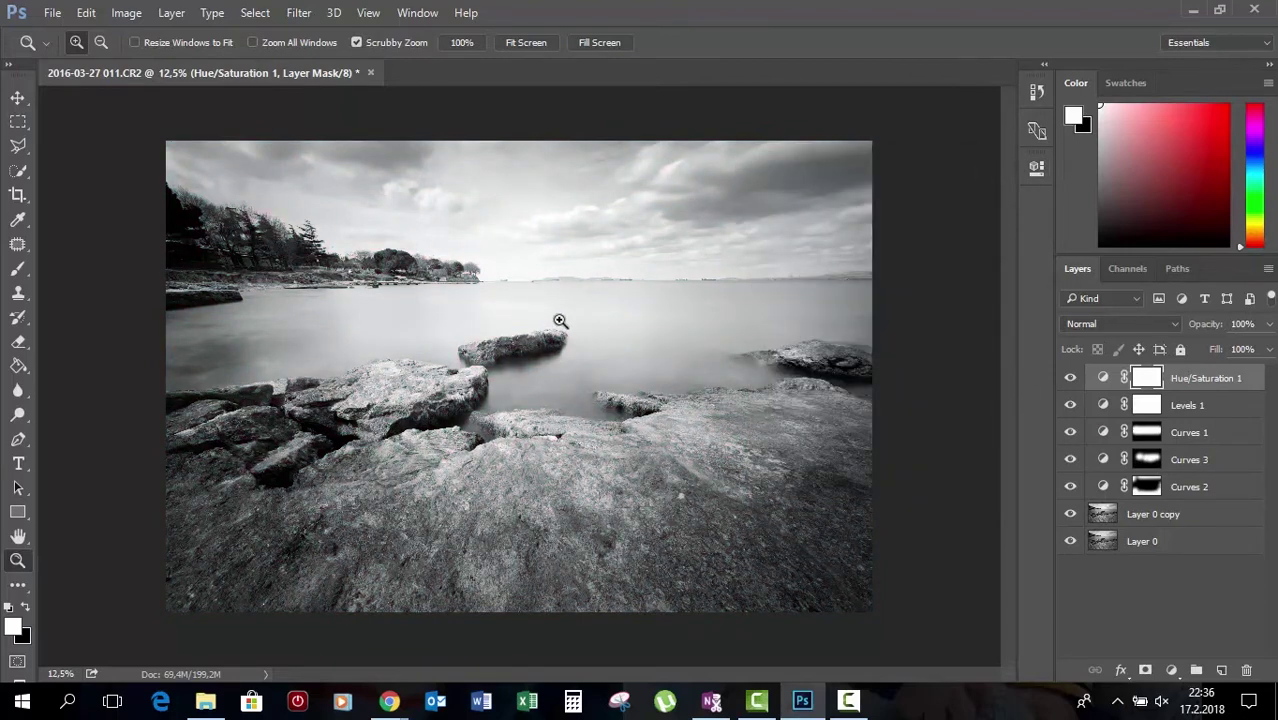
Duplicate Layer 0 copy to create Layer 0 copy 2.
{"action": "right_click", "coordinate": [1160, 518]}
{"action": "left_click", "coordinate": [822, 183]}
{"action": "left_click", "coordinate": [808, 251]}
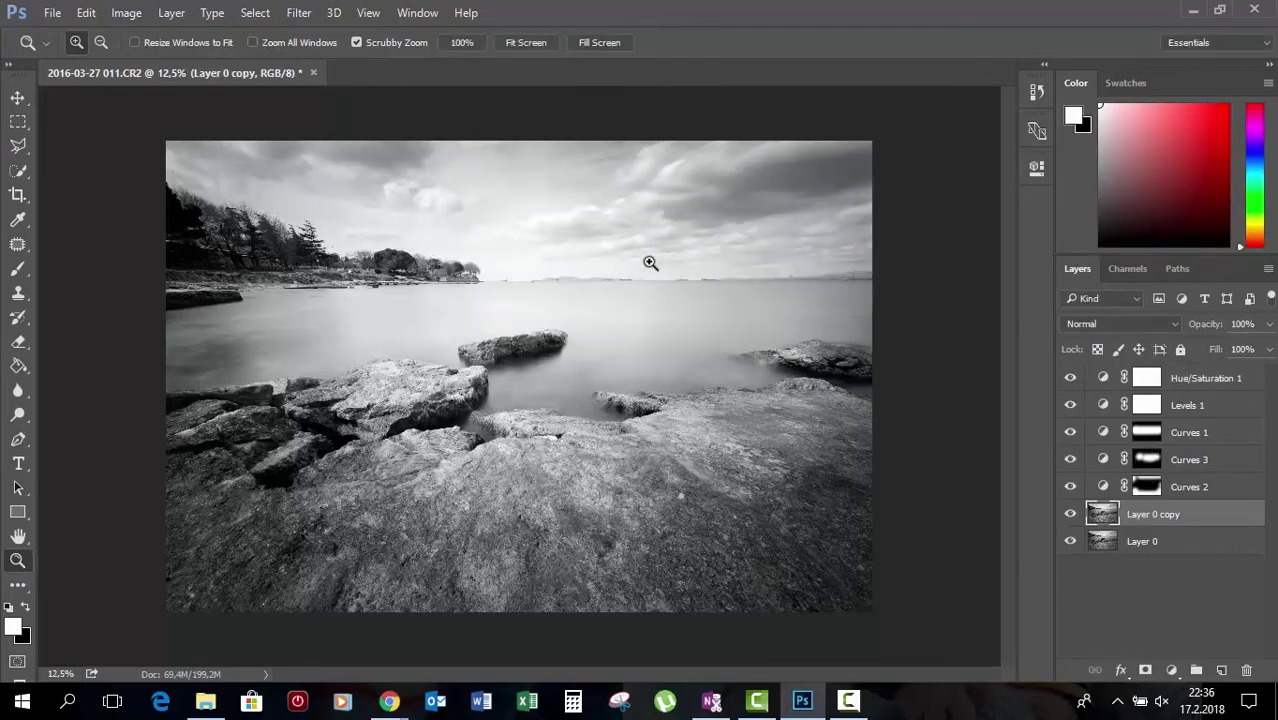
{"action": "right_click", "coordinate": [1138, 514]}
{"action": "left_click", "coordinate": [806, 223]}
{"action": "left_click", "coordinate": [126, 12]}
{"action": "left_click", "coordinate": [359, 368]}
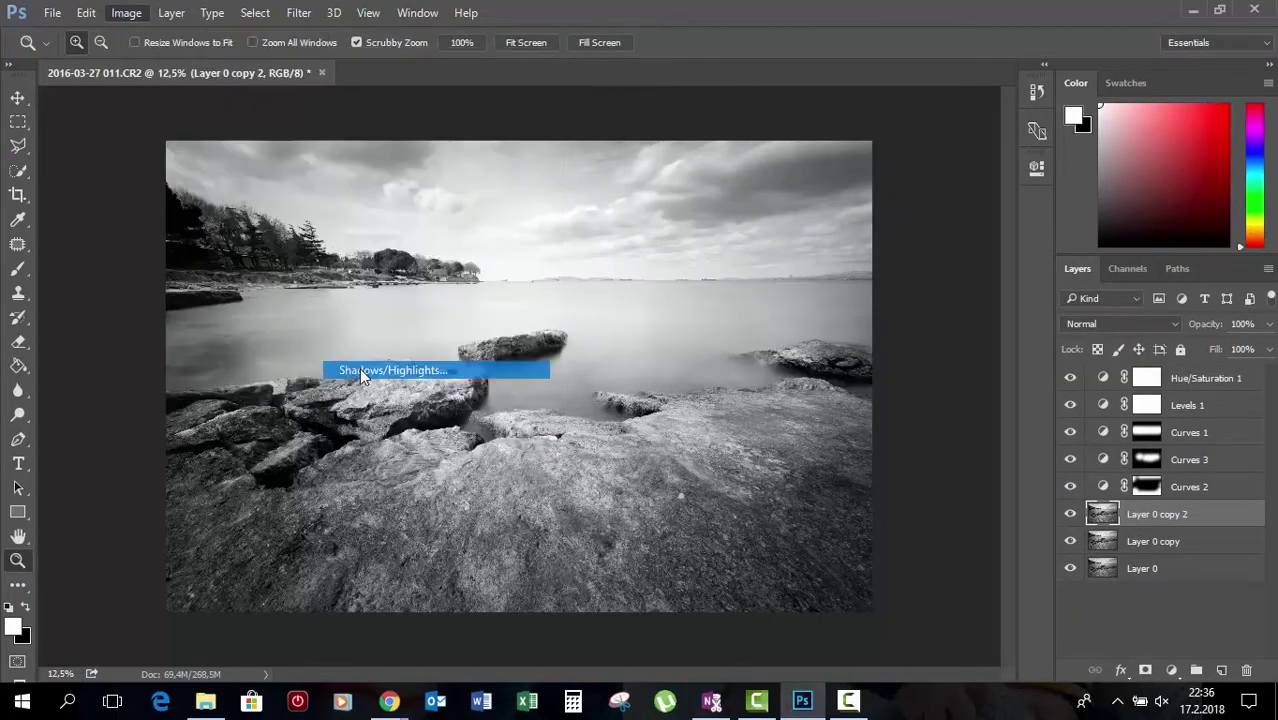
Apply Shadows/Highlights to Layer 0 copy 2 with shadows 0 and highlights 8%.
{"action": "type", "text": "0"}
{"action": "mouse_move", "coordinate": [920, 306]}
{"action": "left_mouse_down"}
{"action": "mouse_move", "coordinate": [942, 313]}
{"action": "mouse_move", "coordinate": [930, 312]}
{"action": "left_mouse_up"}
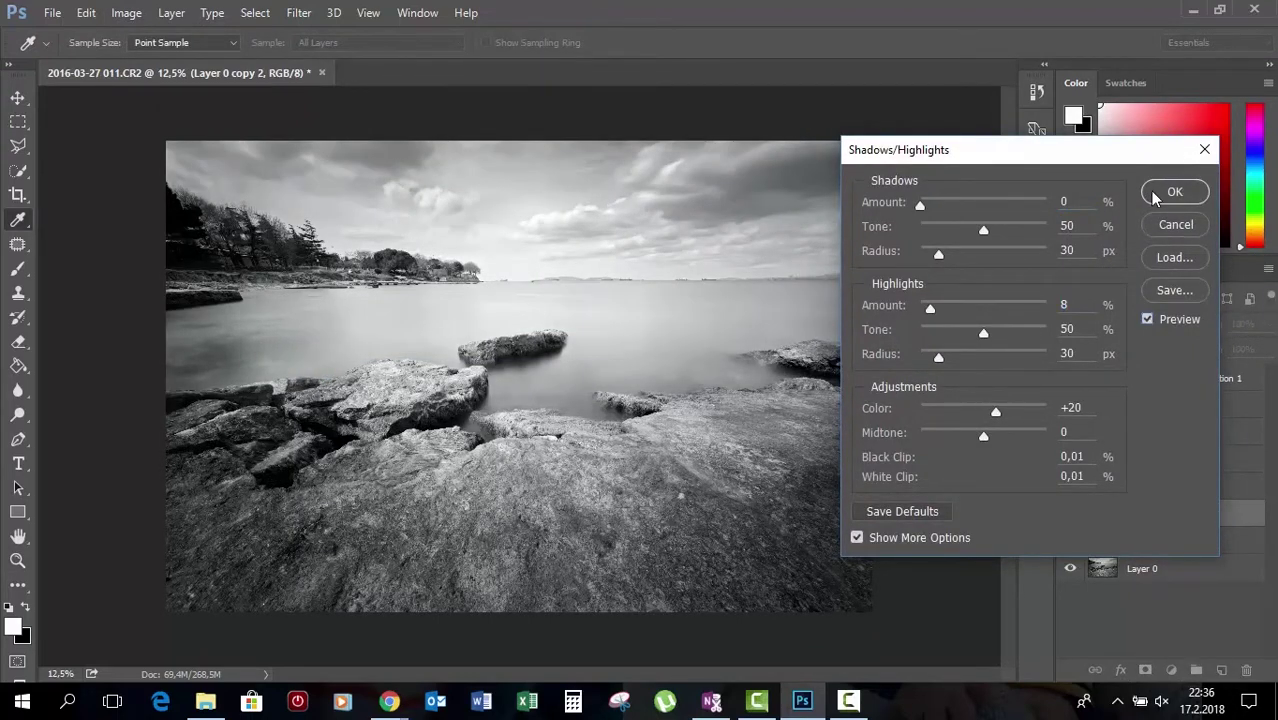
{"action": "left_click", "coordinate": [1175, 191]}
Add an inverted layer mask and paint white so the darker clouds show only in the sky.
{"action": "left_click", "coordinate": [1145, 670]}
{"action": "key", "text": "b"}
{"action": "left_click", "coordinate": [18, 366]}
{"action": "key", "text": "x"}
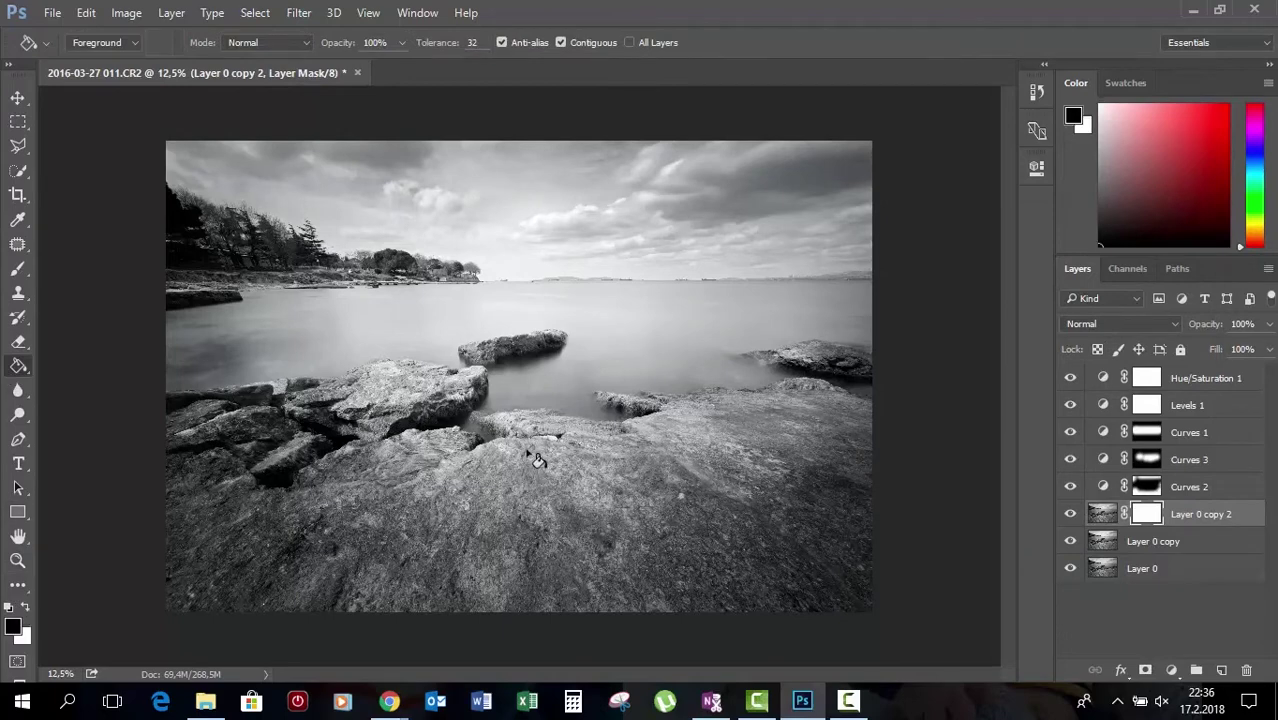
{"action": "left_click", "coordinate": [300, 220]}
{"action": "key", "text": "b"}
{"action": "key", "text": "x"}
{"action": "mouse_move", "coordinate": [537, 189]}
{"action": "left_mouse_down"}
{"action": "mouse_move", "coordinate": [413, 177]}
{"action": "mouse_move", "coordinate": [470, 163]}
{"action": "left_mouse_up"}
{"action": "left_click", "coordinate": [1070, 514]}
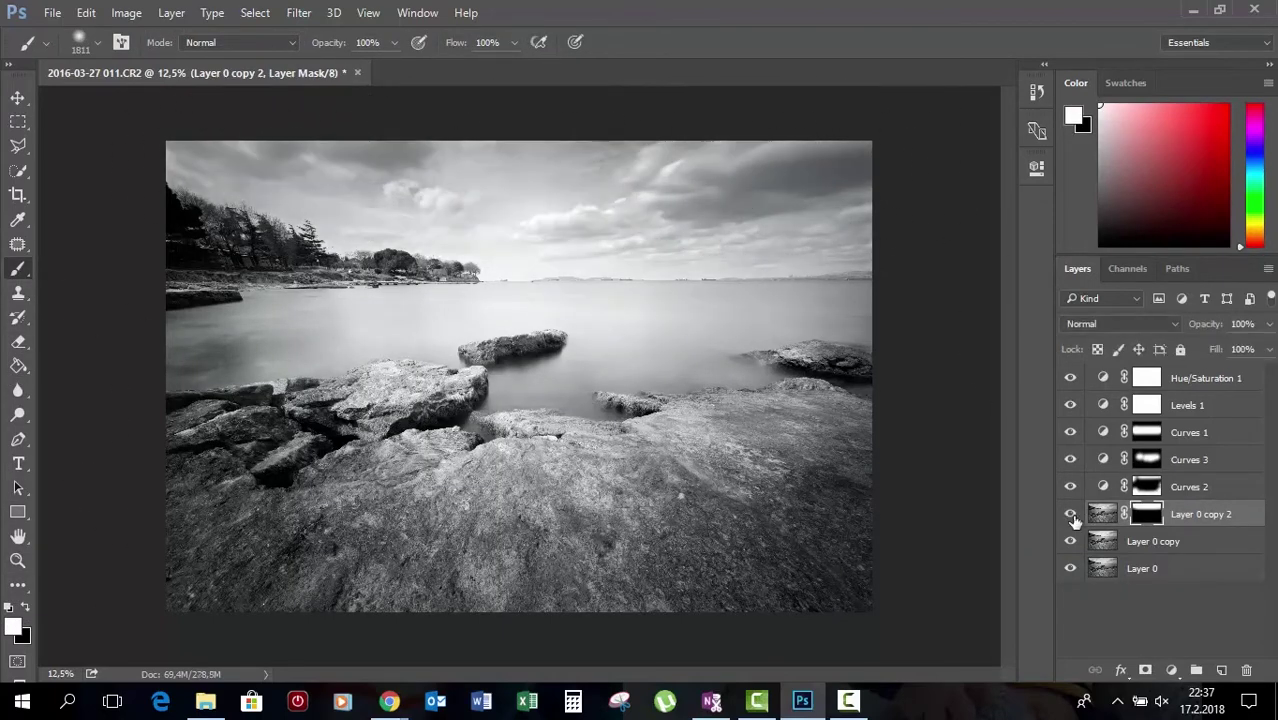
Add a Brightness/Contrast 1 layer with contrast raised to about 47–52 and brightness 0.
{"action": "left_click", "coordinate": [1171, 670]}
{"action": "left_click", "coordinate": [1180, 345]}
{"action": "left_click_drag", "start_coordinate": [876, 297], "coordinate": [913, 306]}
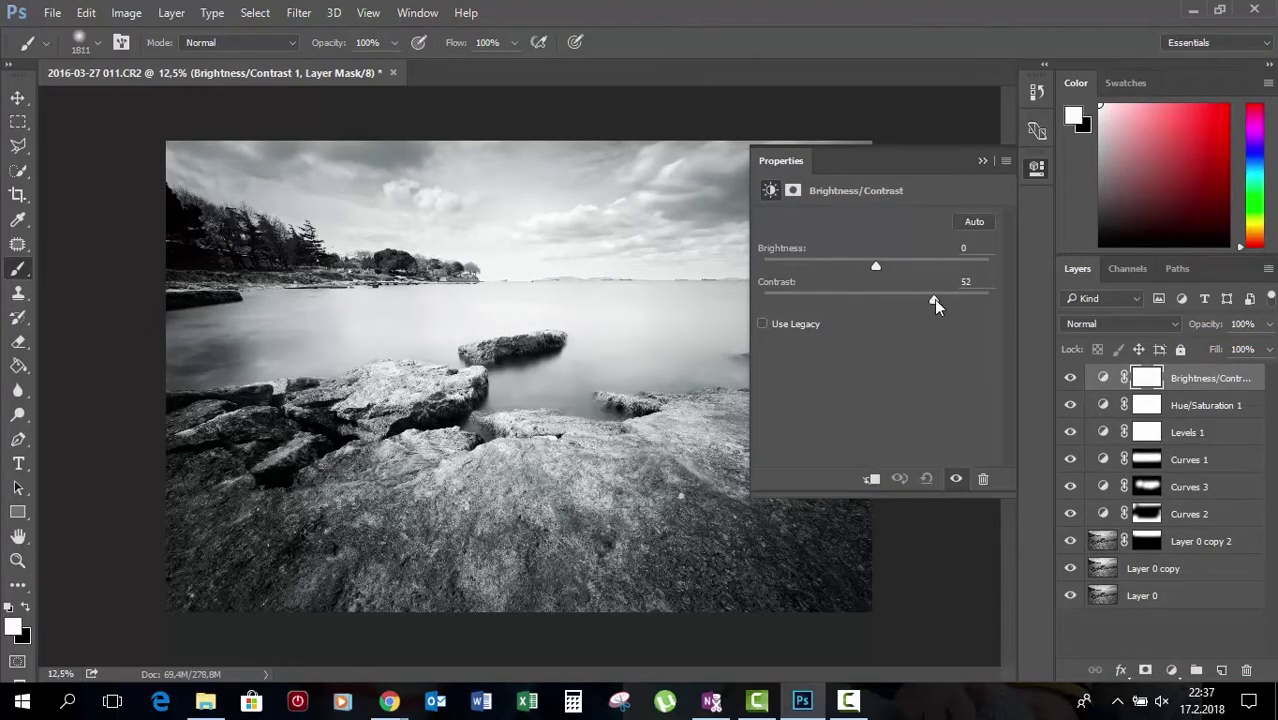
{"action": "left_click", "coordinate": [1070, 381]}
{"action": "left_click", "coordinate": [981, 161]}
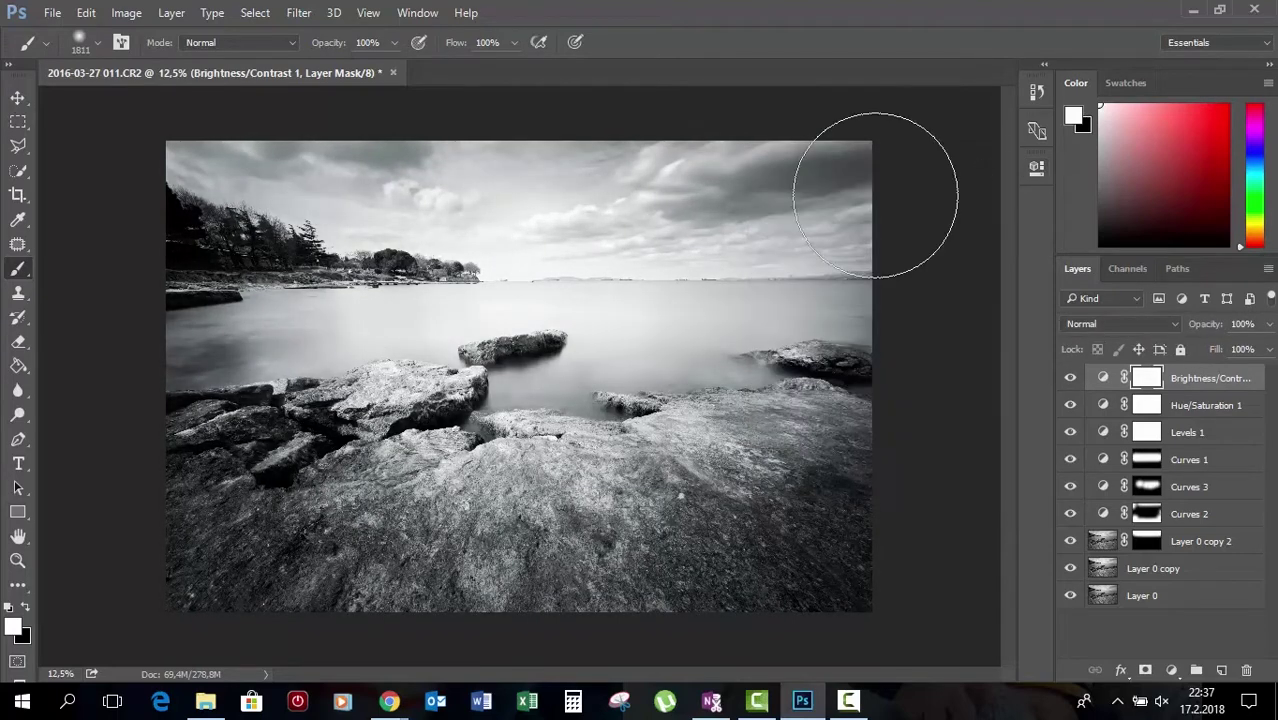
Save the photo to the Desktop as the TIFF file Tuzla.
{"action": "left_click", "coordinate": [52, 12]}
{"action": "left_click", "coordinate": [84, 214]}
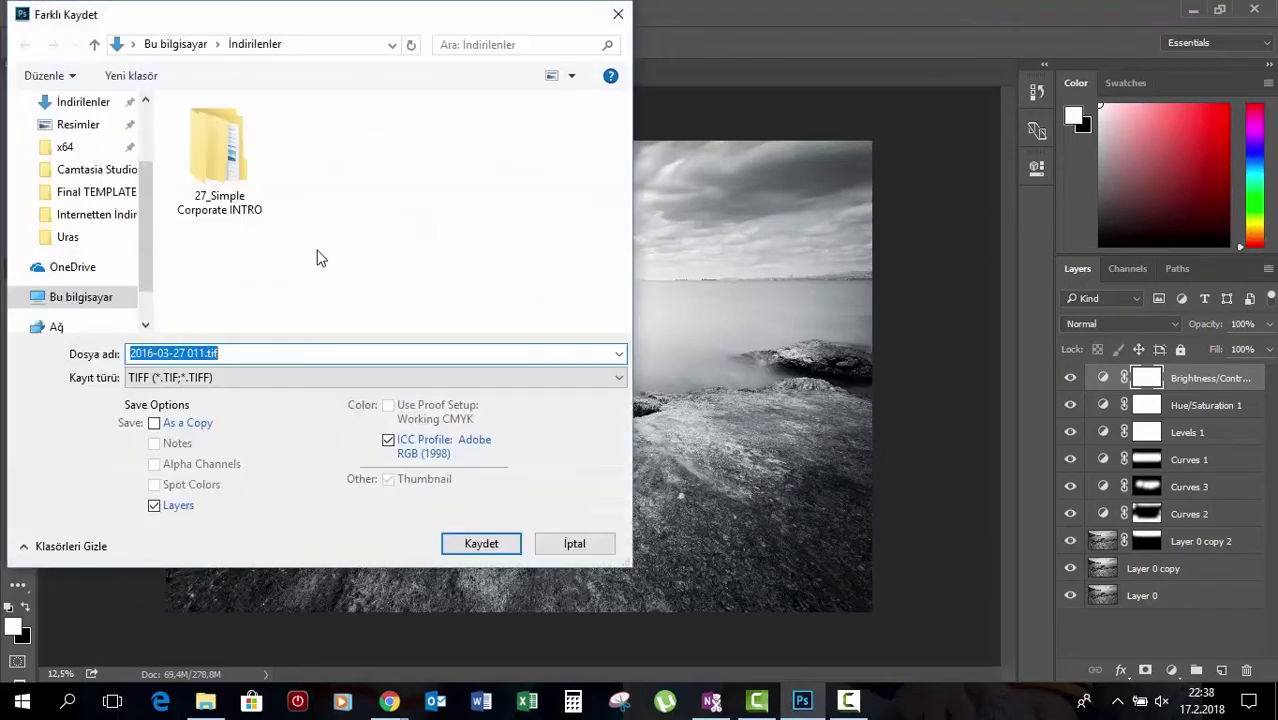
{"action": "left_click", "coordinate": [80, 139]}
{"action": "left_click", "coordinate": [258, 353]}
{"action": "type", "text": "Tuzla"}
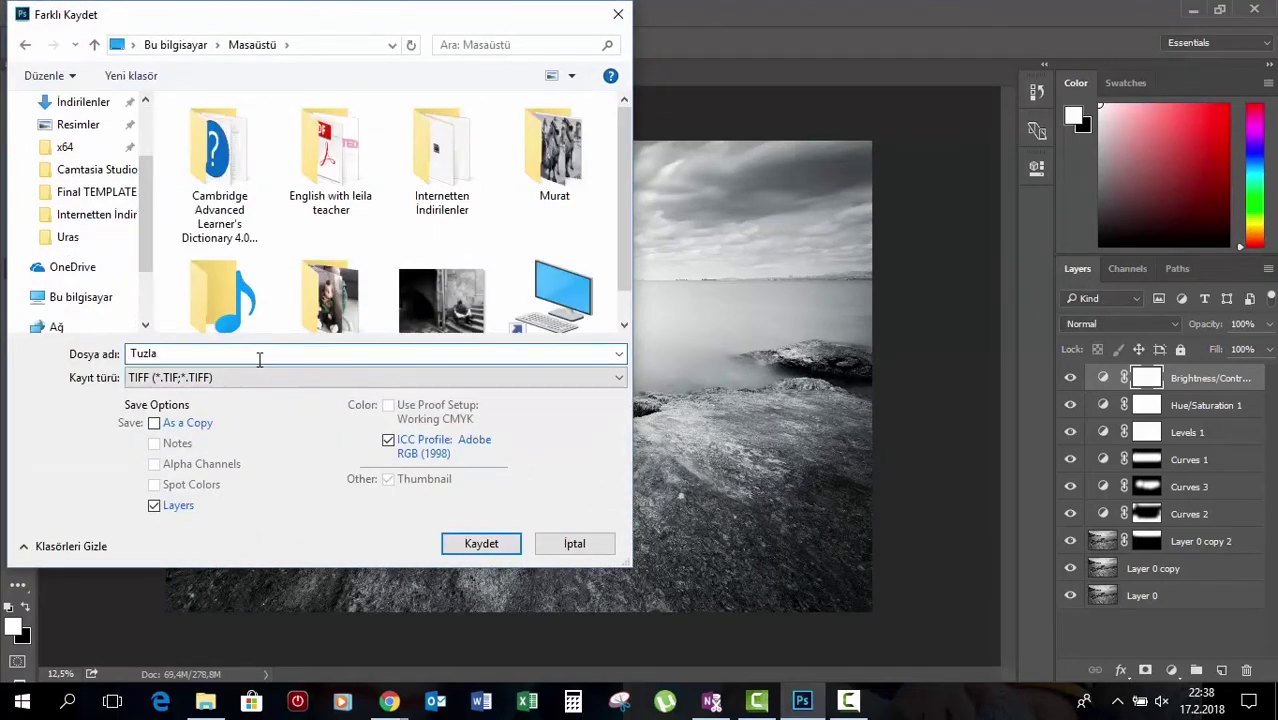
{"action": "left_click", "coordinate": [481, 543]}
{"action": "key", "text": "Return"}
{"action": "key", "text": "Return"}
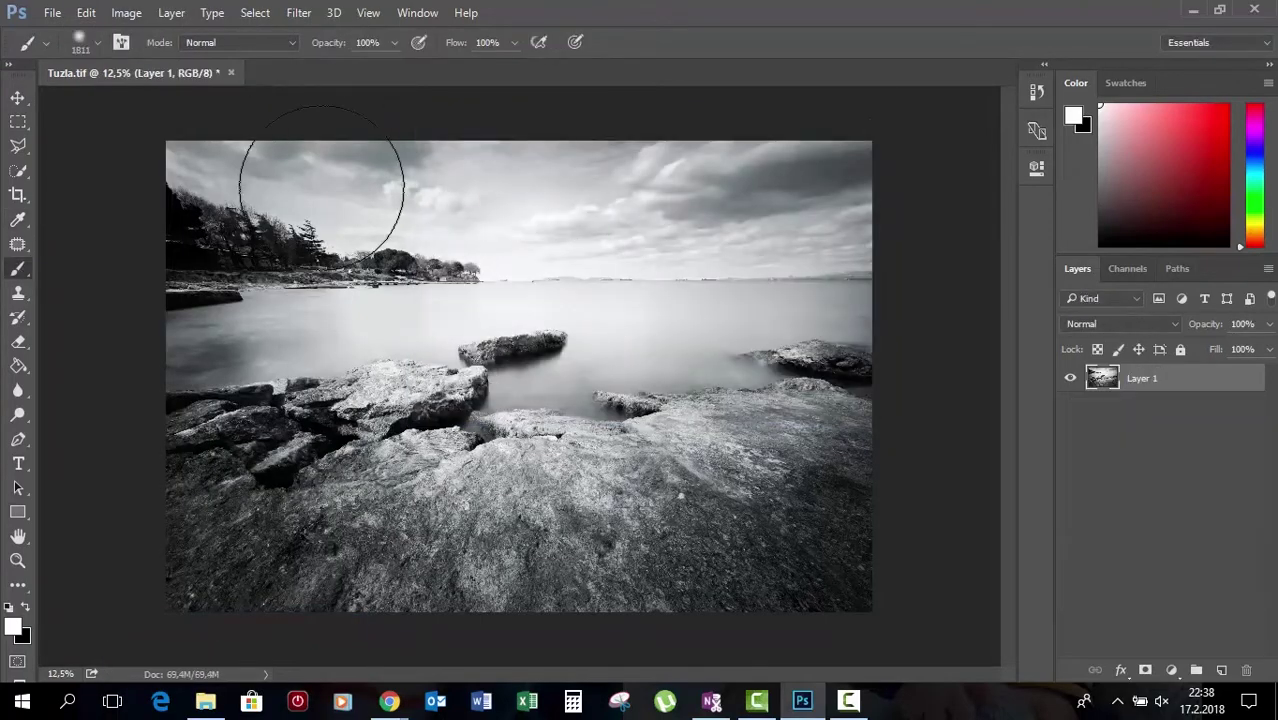
Close Tuzla.tif, create a new square document, and drag Tuzla.tif onto its canvas.
{"action": "left_click", "coordinate": [328, 73]}
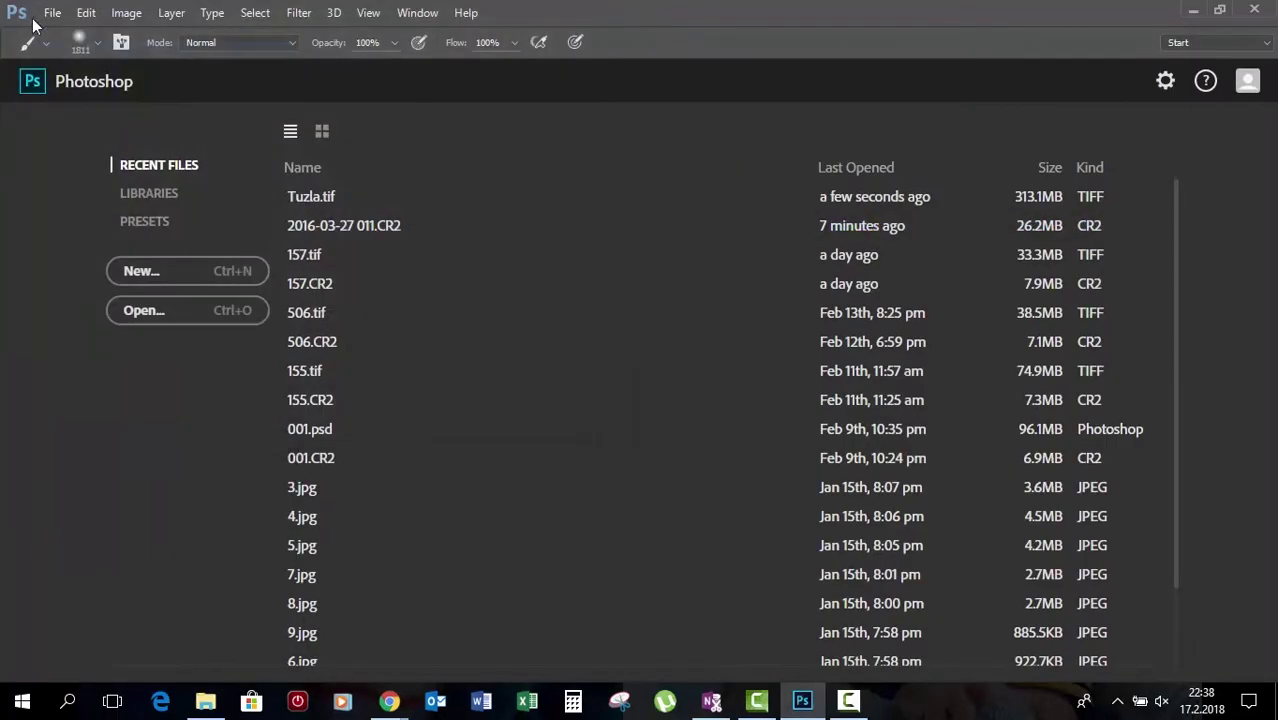
{"action": "key", "text": "ctrl+n"}
{"action": "key", "text": "Return"}
{"action": "left_click", "coordinate": [87, 12]}
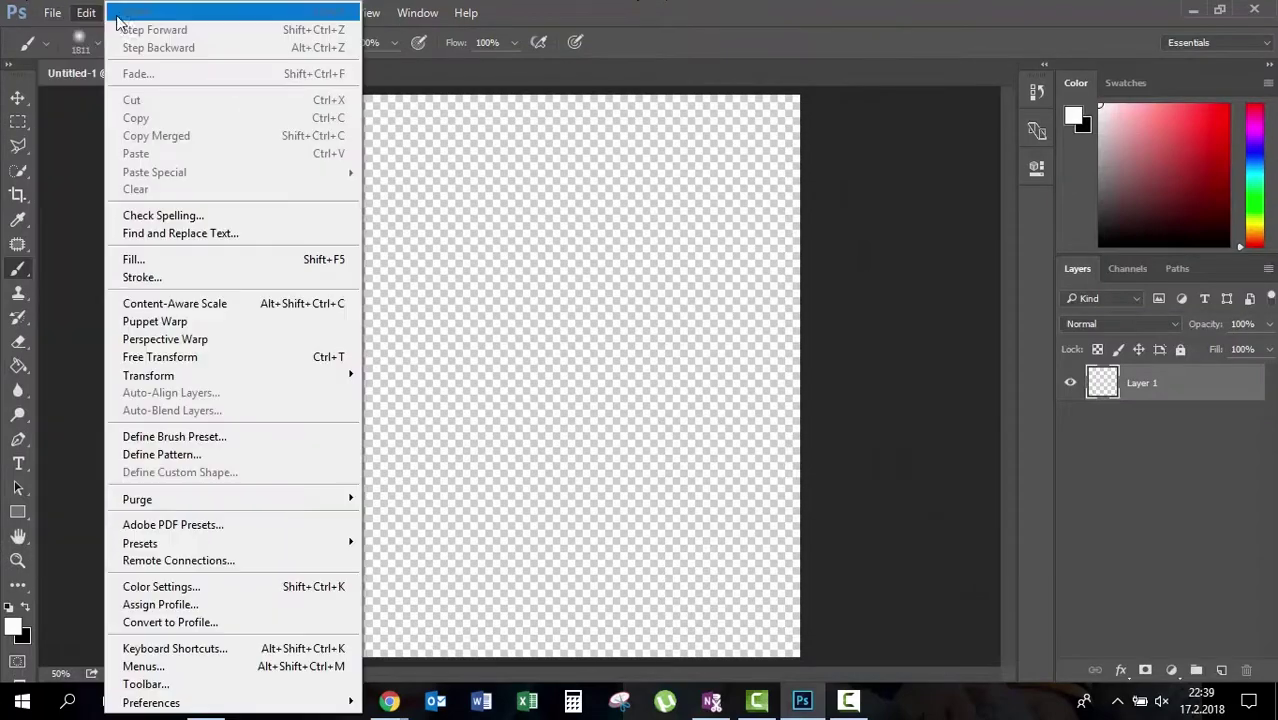
{"action": "mouse_move", "coordinate": [52, 12]}
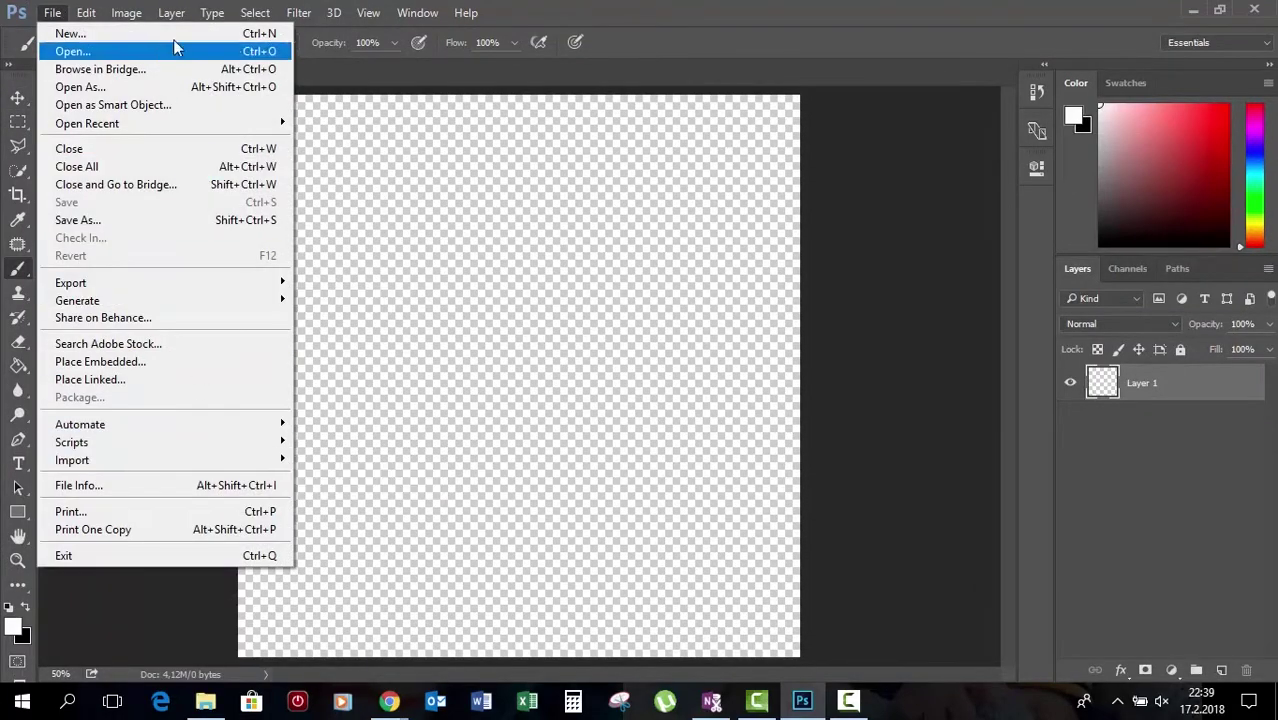
{"action": "left_click", "coordinate": [1274, 702]}
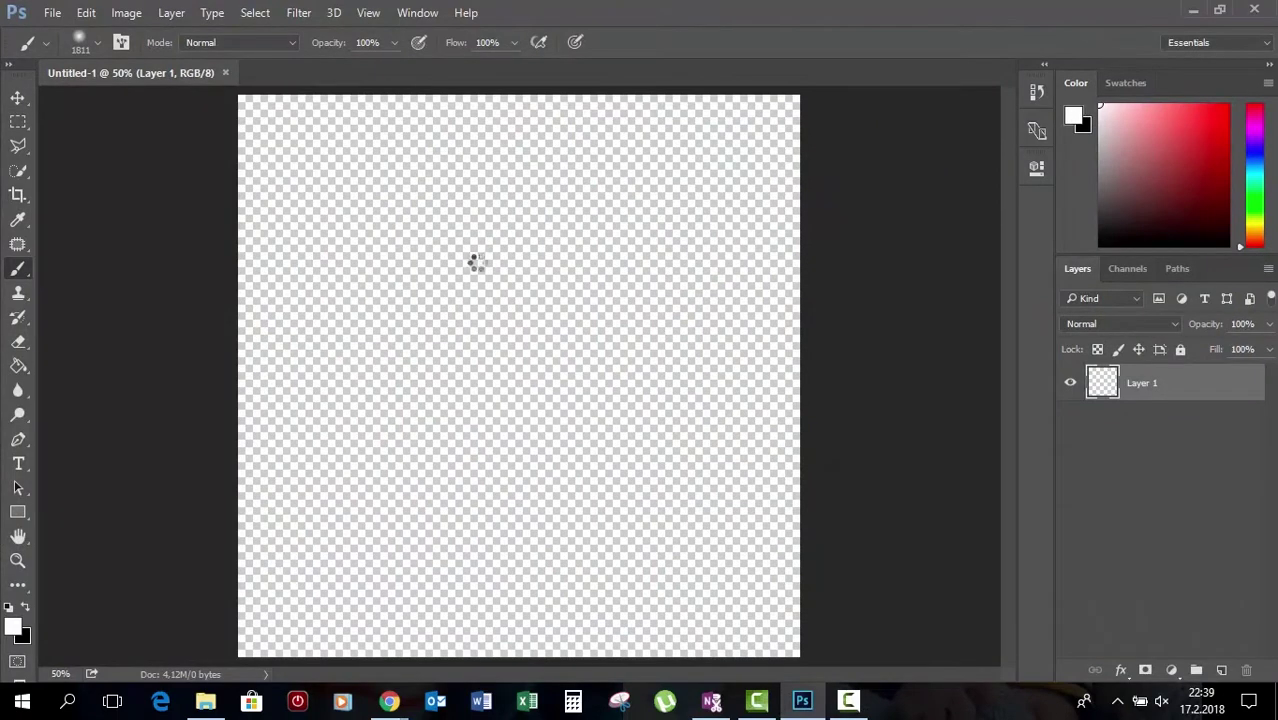
{"action": "left_click_drag", "start_coordinate": [114, 518], "coordinate": [475, 265]}
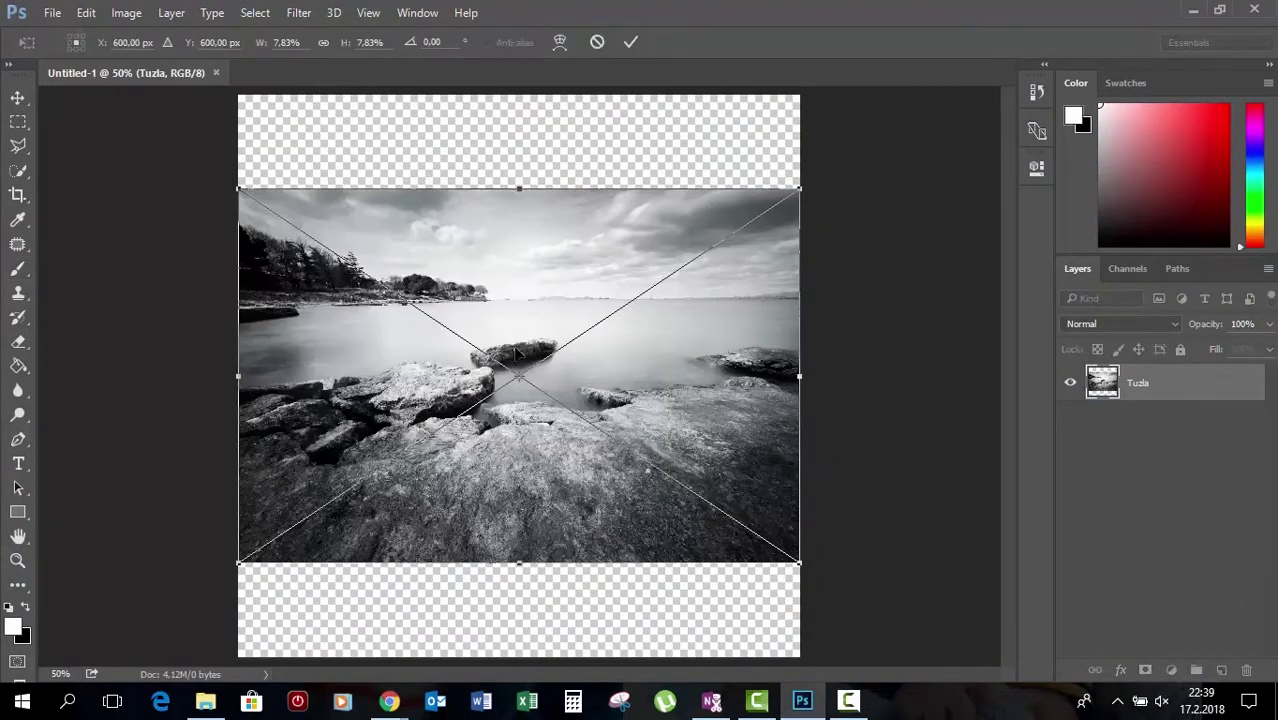
Enlarge and move the placed Tuzla photo to cover the square canvas.
{"action": "scroll", "coordinate": [530, 400], "scroll_direction": "down", "scroll_amount": 2}
{"action": "scroll", "coordinate": [530, 400], "scroll_direction": "down", "scroll_amount": 2}
{"action": "mouse_move", "coordinate": [710, 247]}
{"action": "left_mouse_down"}
{"action": "mouse_move", "coordinate": [785, 163]}
{"action": "mouse_move", "coordinate": [807, 180]}
{"action": "left_mouse_up"}
{"action": "mouse_move", "coordinate": [679, 328]}
{"action": "left_mouse_down"}
{"action": "mouse_move", "coordinate": [613, 408]}
{"action": "mouse_move", "coordinate": [629, 395]}
{"action": "left_mouse_up"}
{"action": "left_click_drag", "start_coordinate": [759, 243], "coordinate": [864, 177]}
{"action": "mouse_move", "coordinate": [640, 365]}
{"action": "left_mouse_down"}
{"action": "mouse_move", "coordinate": [485, 371]}
{"action": "mouse_move", "coordinate": [591, 371]}
{"action": "left_mouse_up"}
{"action": "mouse_move", "coordinate": [228, 573]}
{"action": "left_mouse_down"}
{"action": "mouse_move", "coordinate": [151, 616]}
{"action": "mouse_move", "coordinate": [242, 578]}
{"action": "left_mouse_up"}
{"action": "mouse_move", "coordinate": [520, 530]}
{"action": "left_mouse_down"}
{"action": "mouse_move", "coordinate": [537, 535]}
{"action": "mouse_move", "coordinate": [513, 539]}
{"action": "left_mouse_up"}
{"action": "left_click_drag", "start_coordinate": [214, 590], "coordinate": [214, 596]}
{"action": "mouse_move", "coordinate": [550, 440]}
{"action": "left_mouse_down"}
{"action": "mouse_move", "coordinate": [570, 462]}
{"action": "mouse_move", "coordinate": [561, 492]}
{"action": "left_mouse_up"}
{"action": "left_click_drag", "start_coordinate": [199, 630], "coordinate": [125, 655]}
{"action": "mouse_move", "coordinate": [560, 470]}
{"action": "left_mouse_down"}
{"action": "mouse_move", "coordinate": [620, 440]}
{"action": "mouse_move", "coordinate": [600, 470]}
{"action": "mouse_move", "coordinate": [612, 470]}
{"action": "left_mouse_up"}
Shrink the photo to the canvas height, centre it, and commit the placement.
{"action": "scroll", "coordinate": [752, 545], "scroll_direction": "down", "scroll_amount": 2}
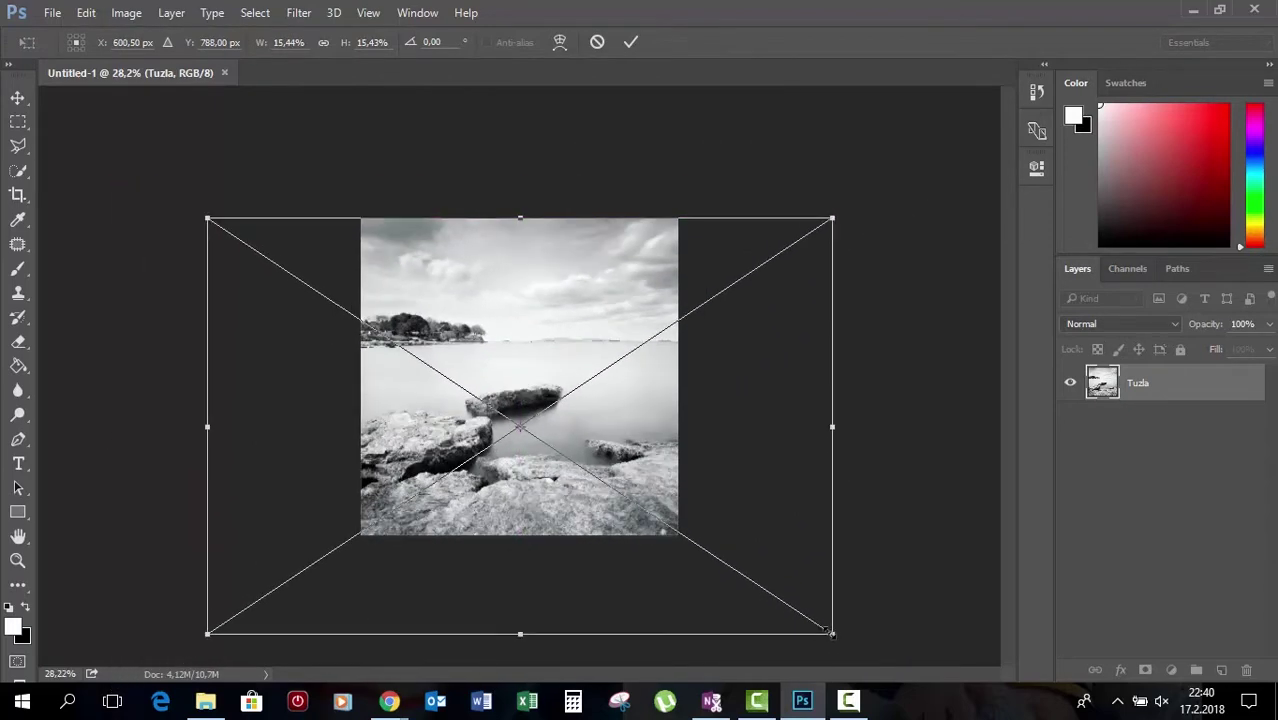
{"action": "left_click_drag", "start_coordinate": [831, 633], "coordinate": [765, 590]}
{"action": "left_click_drag", "start_coordinate": [638, 455], "coordinate": [670, 455]}
{"action": "left_click_drag", "start_coordinate": [798, 588], "coordinate": [776, 575]}
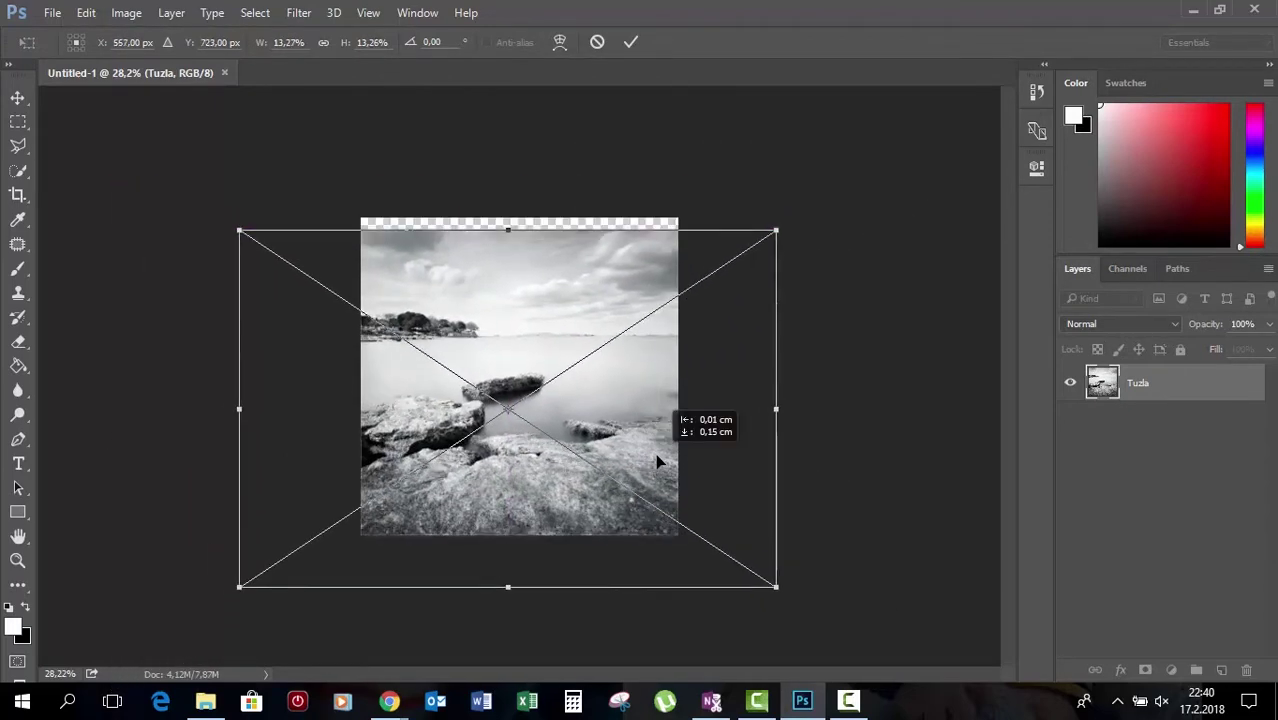
{"action": "left_click_drag", "start_coordinate": [655, 453], "coordinate": [665, 453]}
{"action": "left_click_drag", "start_coordinate": [789, 575], "coordinate": [743, 545]}
{"action": "mouse_move", "coordinate": [660, 430]}
{"action": "left_mouse_down"}
{"action": "mouse_move", "coordinate": [679, 428]}
{"action": "mouse_move", "coordinate": [650, 422]}
{"action": "left_mouse_up"}
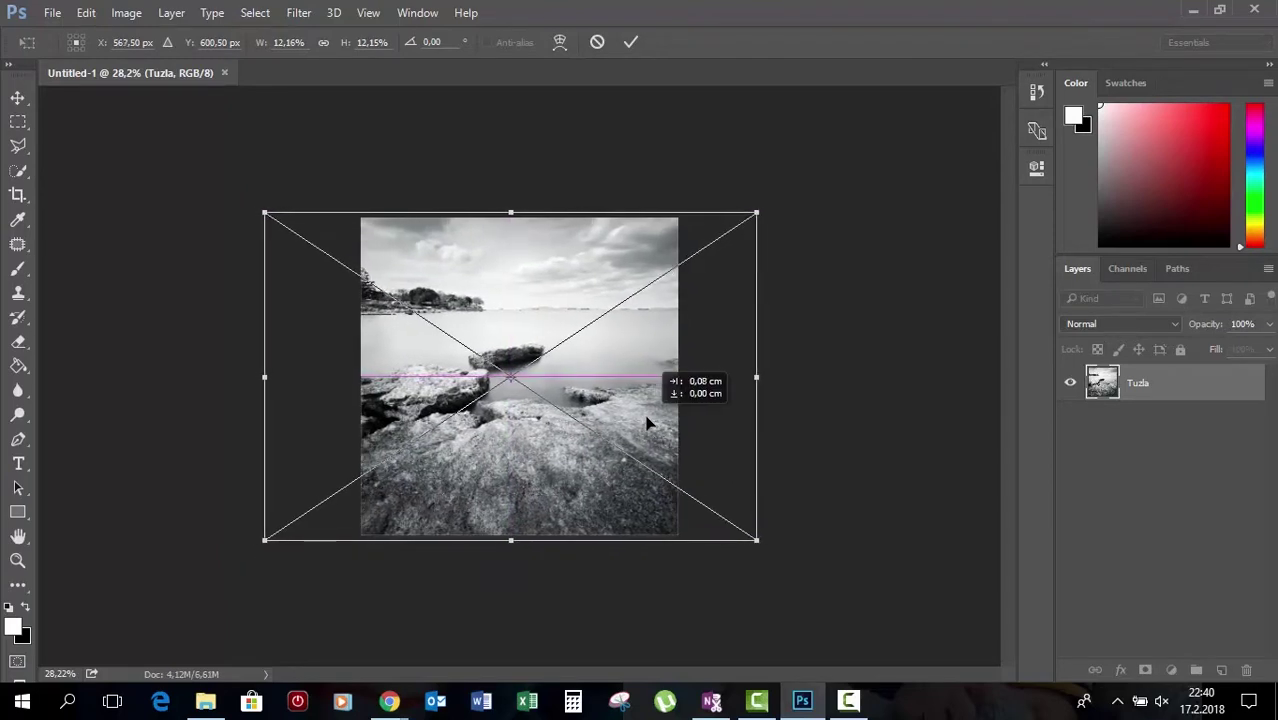
{"action": "key", "text": "Return"}
{"action": "key", "text": "z"}
{"action": "left_click", "coordinate": [571, 370]}
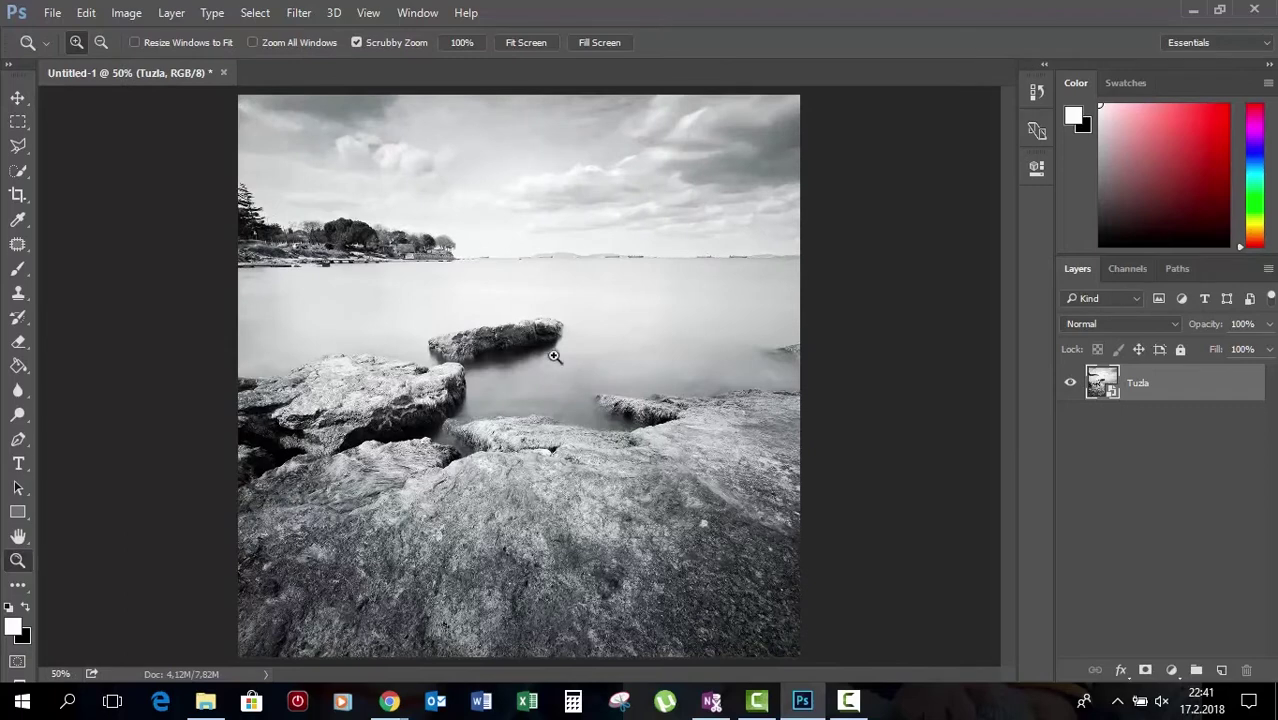
Duplicate the Tuzla layer and trim the empty canvas around the photo.
{"action": "left_click_drag", "start_coordinate": [554, 357], "coordinate": [511, 360]}
{"action": "right_click", "coordinate": [1140, 390]}
{"action": "left_click", "coordinate": [790, 128]}
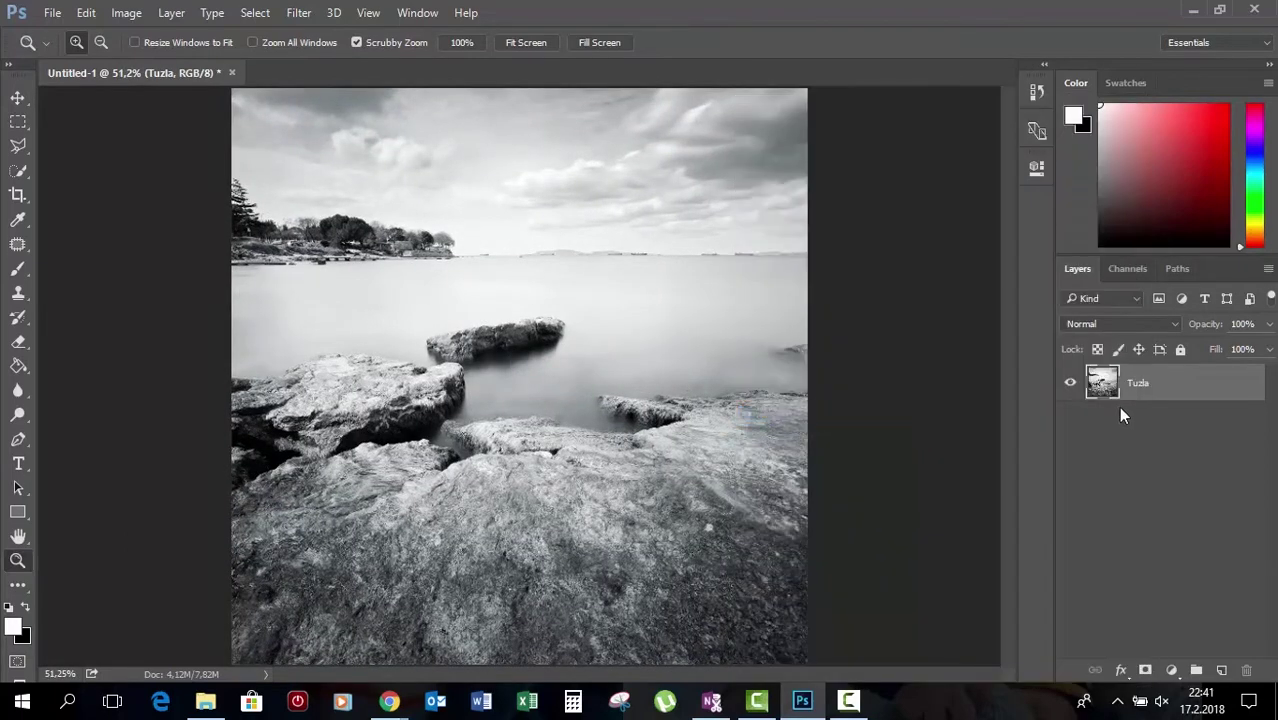
{"action": "key", "text": "Return"}
{"action": "left_click", "coordinate": [126, 12]}
{"action": "left_click", "coordinate": [138, 218]}
{"action": "left_click", "coordinate": [718, 202]}
Sharpen the copy with Unsharp Mask at 99% amount, 0.7 px radius, threshold 0.
{"action": "left_click", "coordinate": [299, 12]}
{"action": "left_click", "coordinate": [676, 425]}
{"action": "left_click_drag", "start_coordinate": [872, 136], "coordinate": [918, 140]}
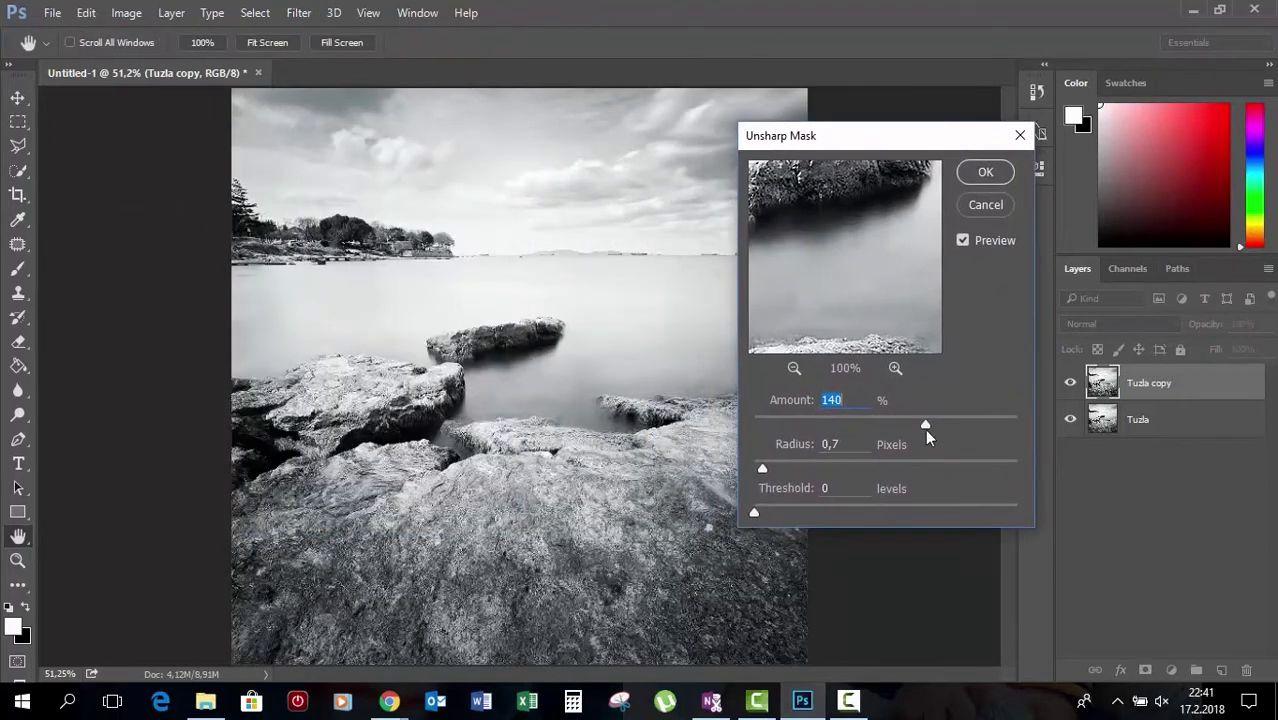
{"action": "mouse_move", "coordinate": [925, 429]}
{"action": "left_mouse_down"}
{"action": "mouse_move", "coordinate": [960, 428]}
{"action": "mouse_move", "coordinate": [936, 426]}
{"action": "left_mouse_up"}
{"action": "mouse_move", "coordinate": [905, 424]}
{"action": "left_mouse_down"}
{"action": "mouse_move", "coordinate": [894, 424]}
{"action": "mouse_move", "coordinate": [926, 428]}
{"action": "left_mouse_up"}
{"action": "key", "text": "Return"}
Add a layer mask and paint black to hide the sharpening over sea and sky.
{"action": "left_click", "coordinate": [1145, 670]}
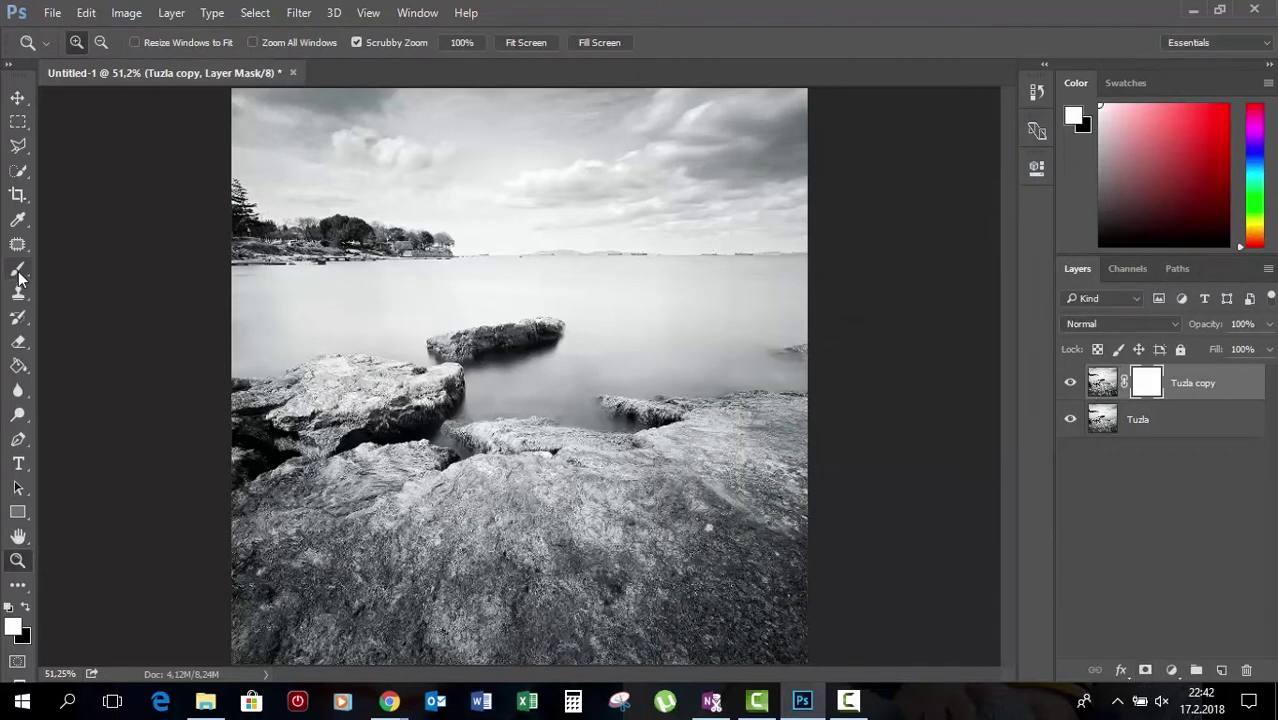
{"action": "key", "text": "b"}
{"action": "key", "text": "x"}
{"action": "right_click", "coordinate": [405, 290]}
{"action": "left_click", "coordinate": [258, 326]}
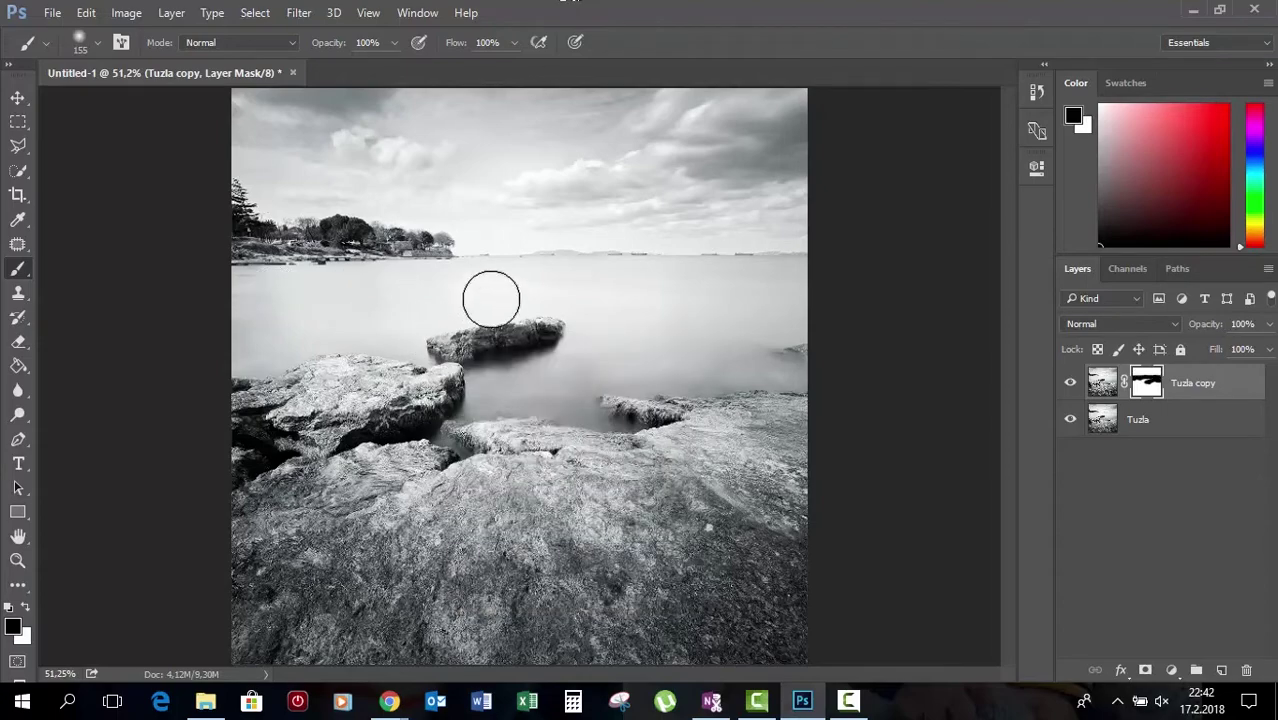
{"action": "key", "text": "z"}
{"action": "mouse_move", "coordinate": [520, 376]}
{"action": "left_mouse_down"}
{"action": "mouse_move", "coordinate": [513, 331]}
{"action": "mouse_move", "coordinate": [522, 375]}
{"action": "left_mouse_up"}
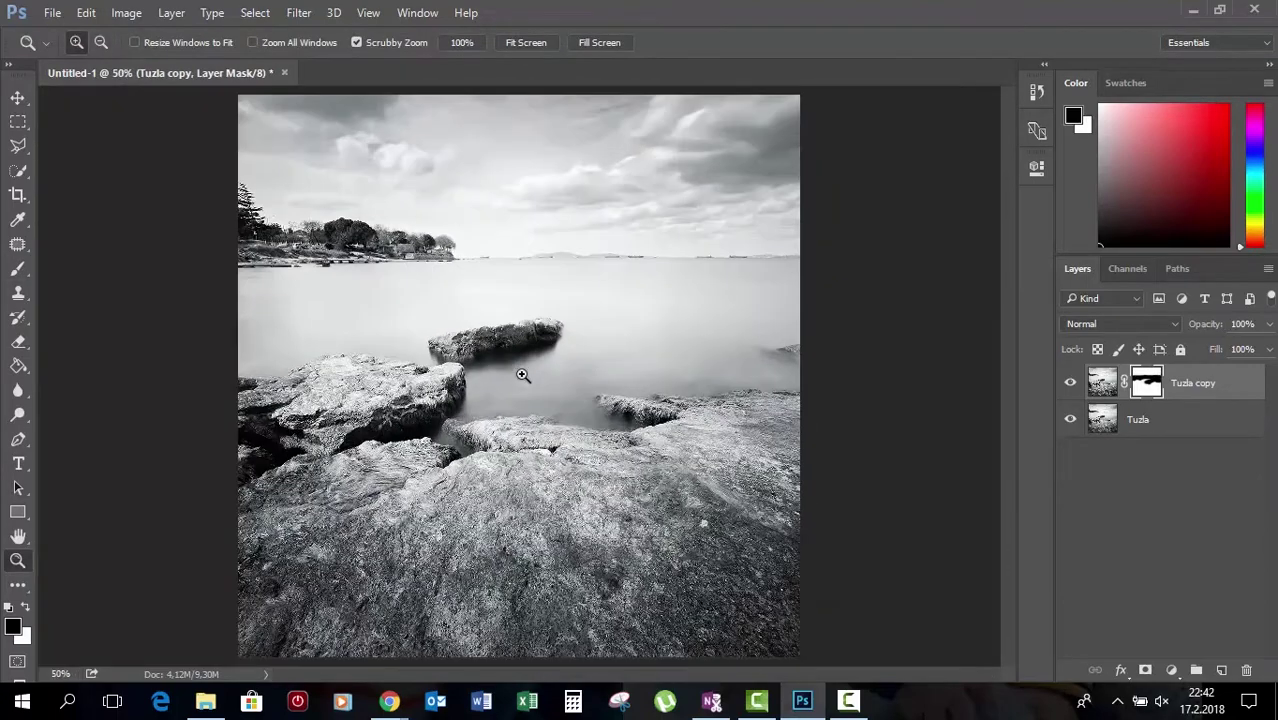
{"action": "left_click", "coordinate": [52, 13]}
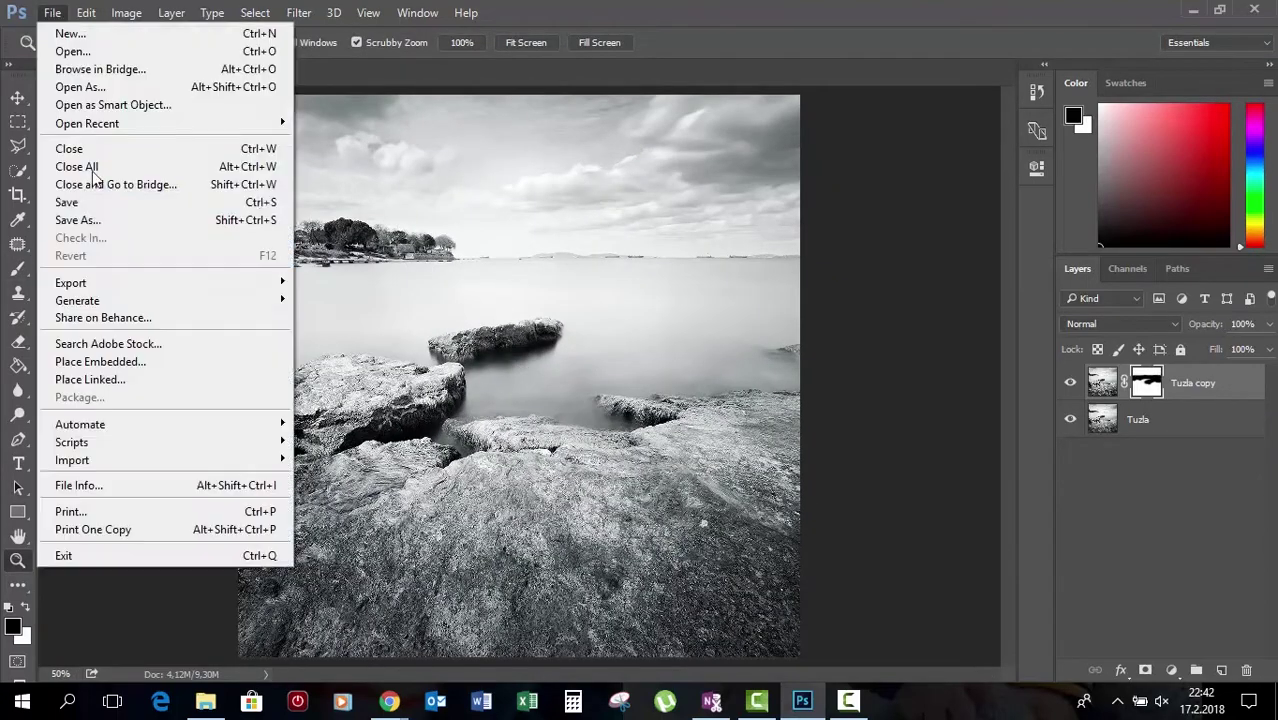
Flatten the layers into one by converting the colour profile.
{"action": "left_click", "coordinate": [86, 220]}
{"action": "left_click", "coordinate": [580, 540]}
{"action": "left_click", "coordinate": [86, 13]}
{"action": "left_click", "coordinate": [120, 617]}
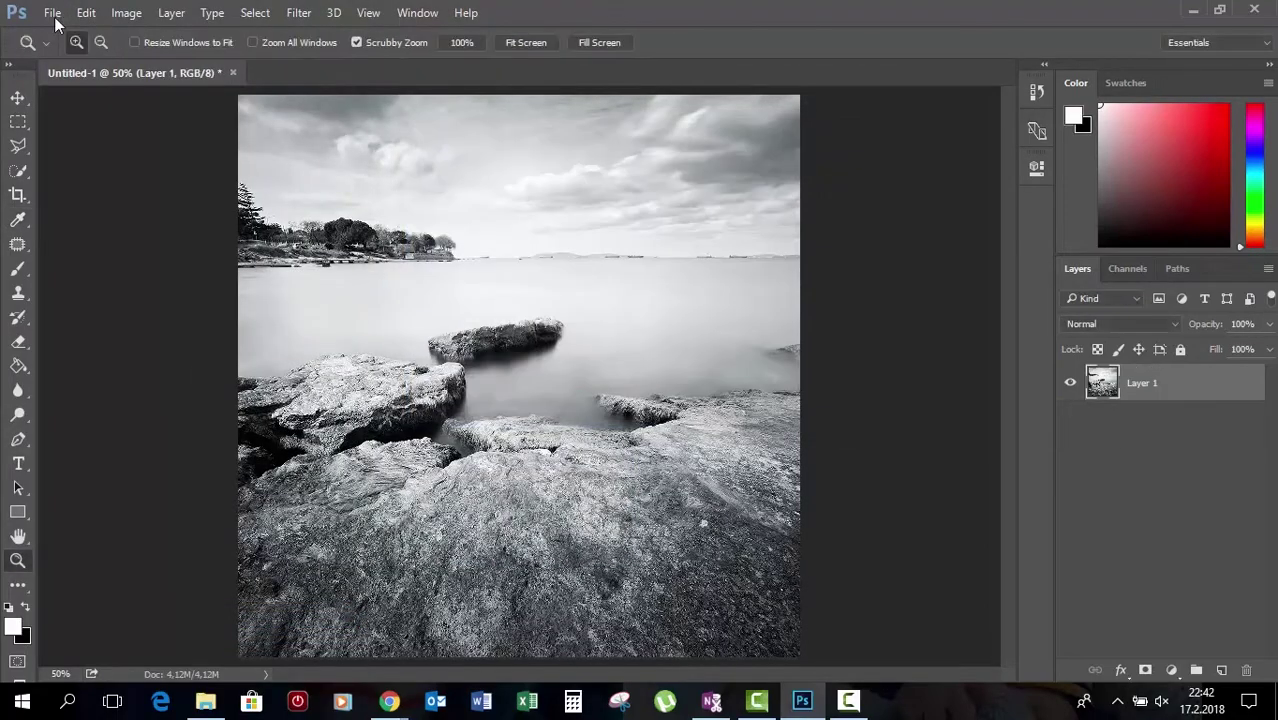
Enlarge the canvas by 20 px and fill the transparent border with white.
{"action": "key", "text": "g"}
{"action": "left_click", "coordinate": [126, 13]}
{"action": "left_click", "coordinate": [185, 165]}
{"action": "left_click", "coordinate": [705, 247]}
{"action": "type", "text": "20"}
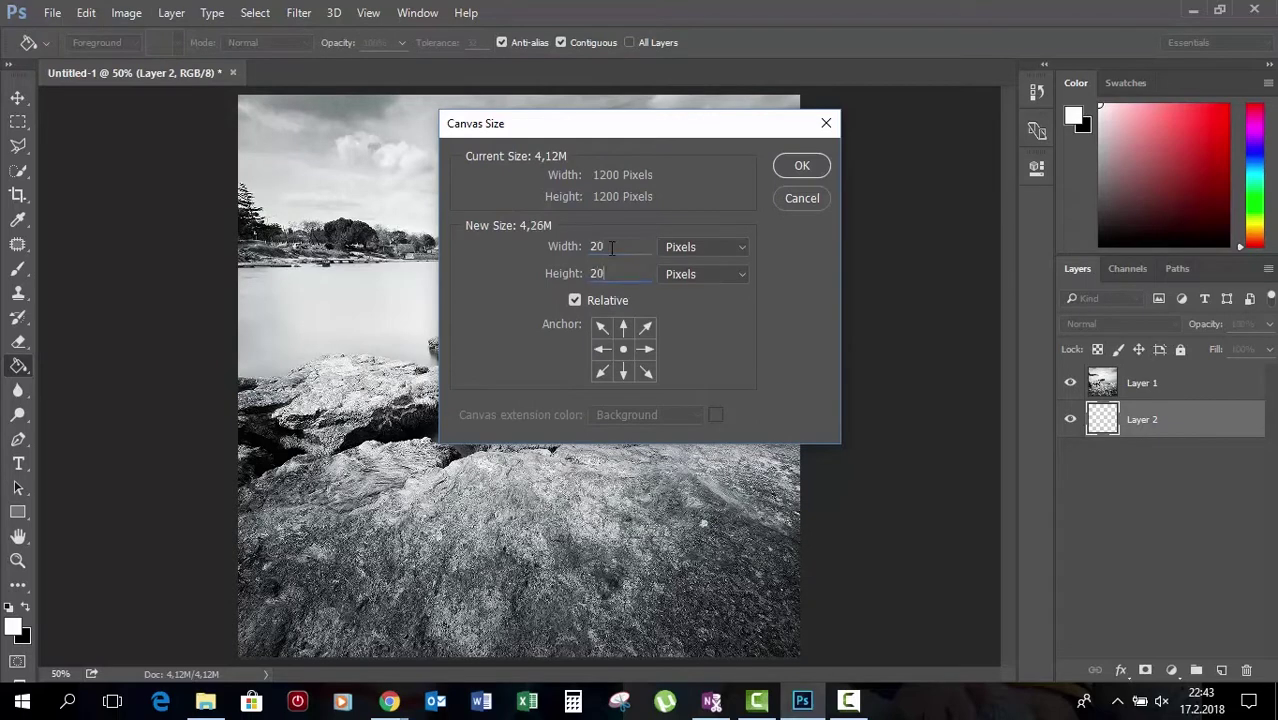
{"action": "key", "text": "Return"}
{"action": "left_click", "coordinate": [126, 13]}
{"action": "left_click", "coordinate": [185, 165]}
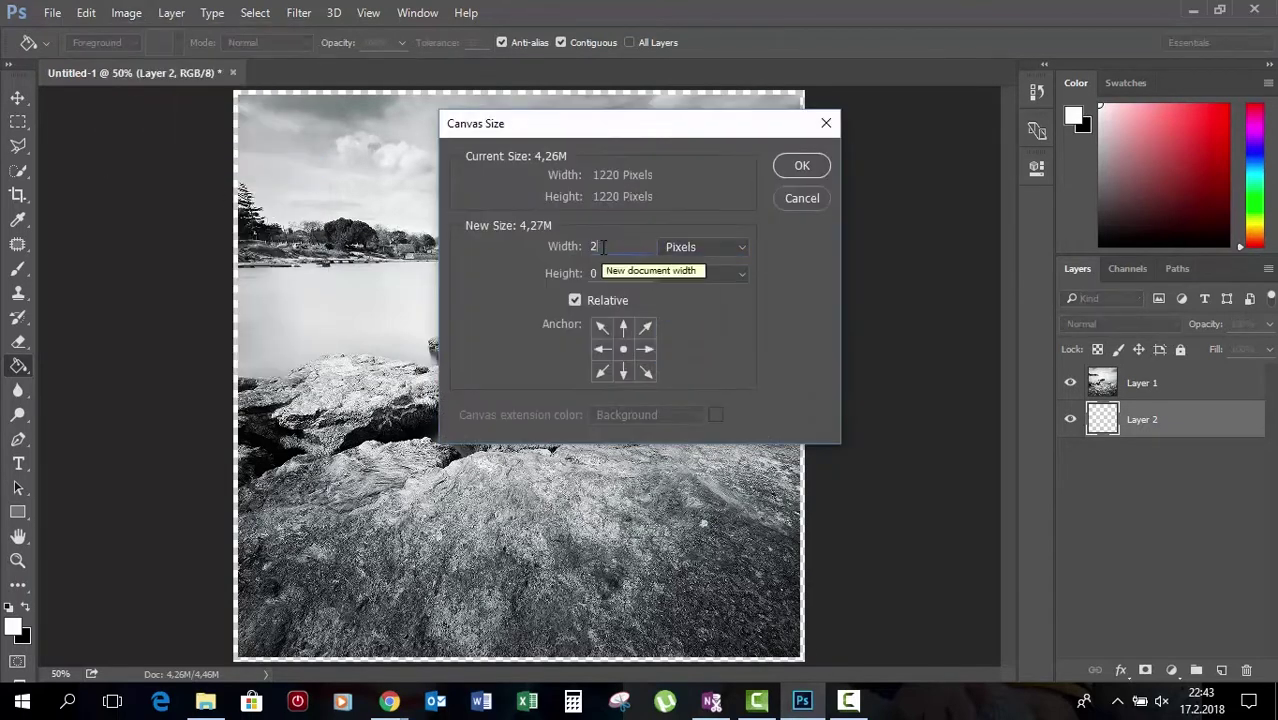
{"action": "key", "text": "Return"}
{"action": "left_click", "coordinate": [248, 480]}
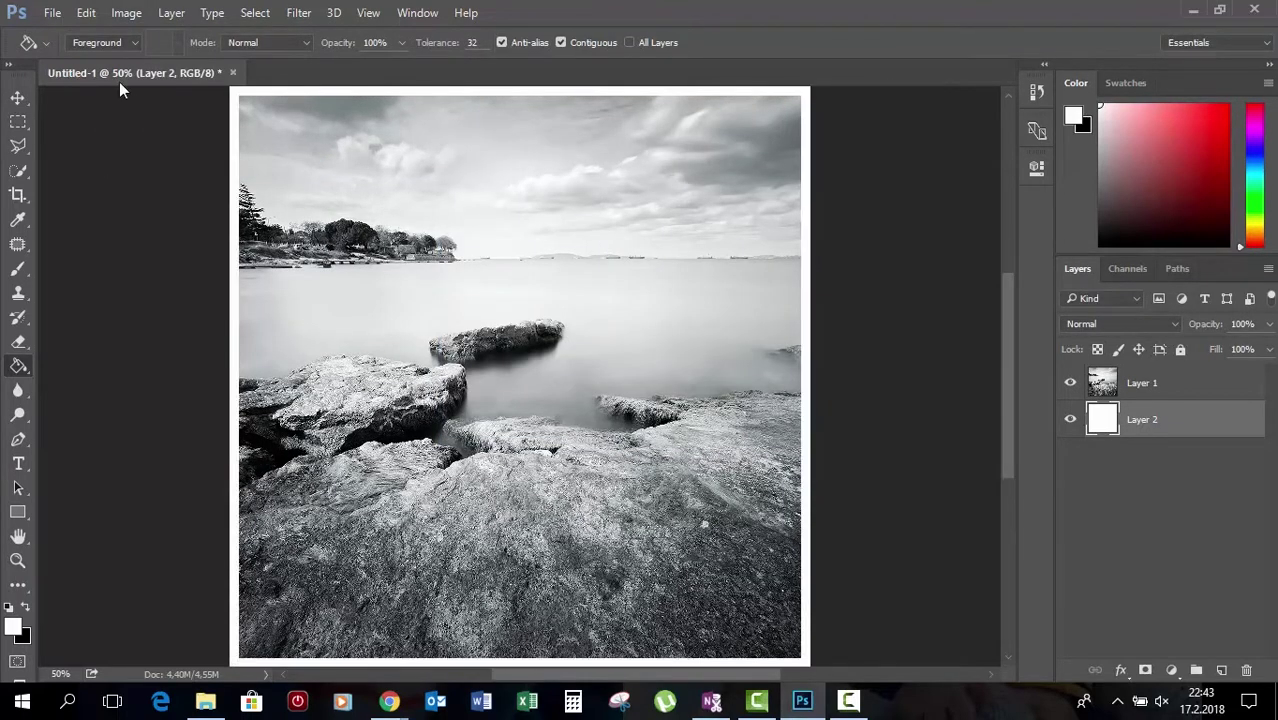
Save a copy as JPEG named 'Tuzla_for_Ins'.
{"action": "left_click", "coordinate": [52, 13]}
{"action": "left_click", "coordinate": [110, 200]}
{"action": "left_click", "coordinate": [370, 377]}
{"action": "left_click", "coordinate": [250, 533]}
{"action": "double_click", "coordinate": [250, 354]}
{"action": "type", "text": "Tuzla_for_Ins"}
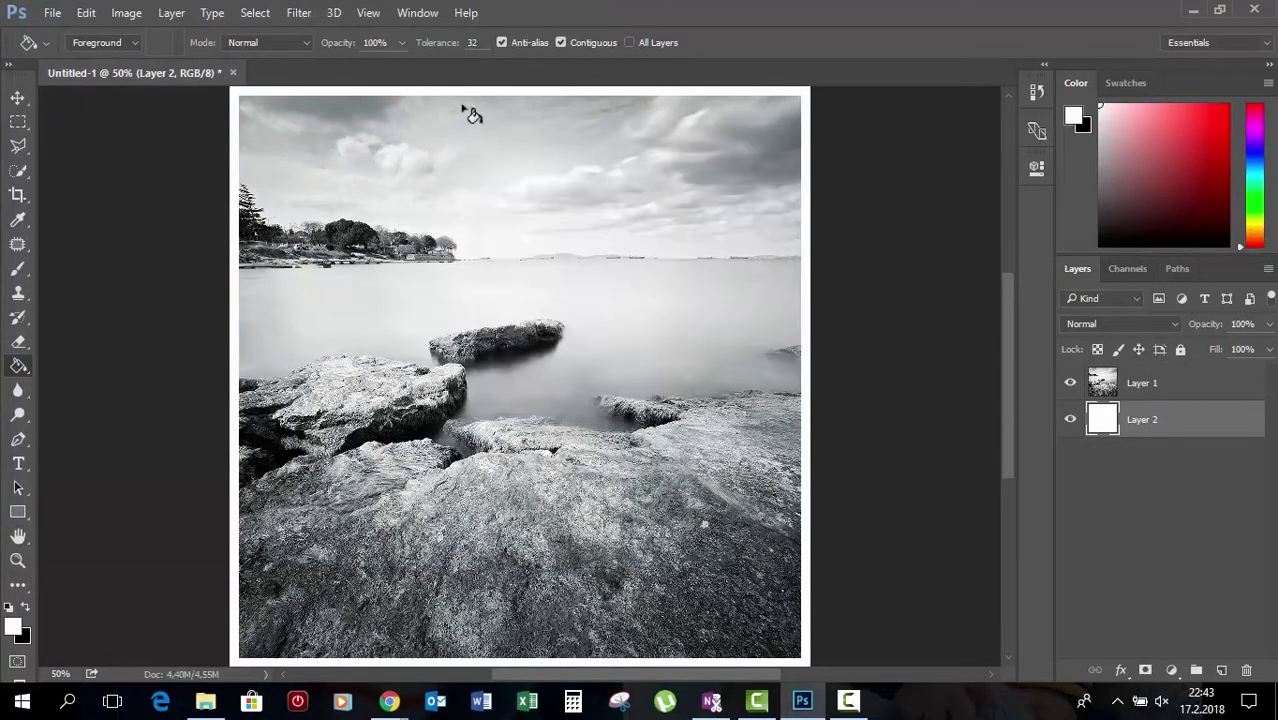